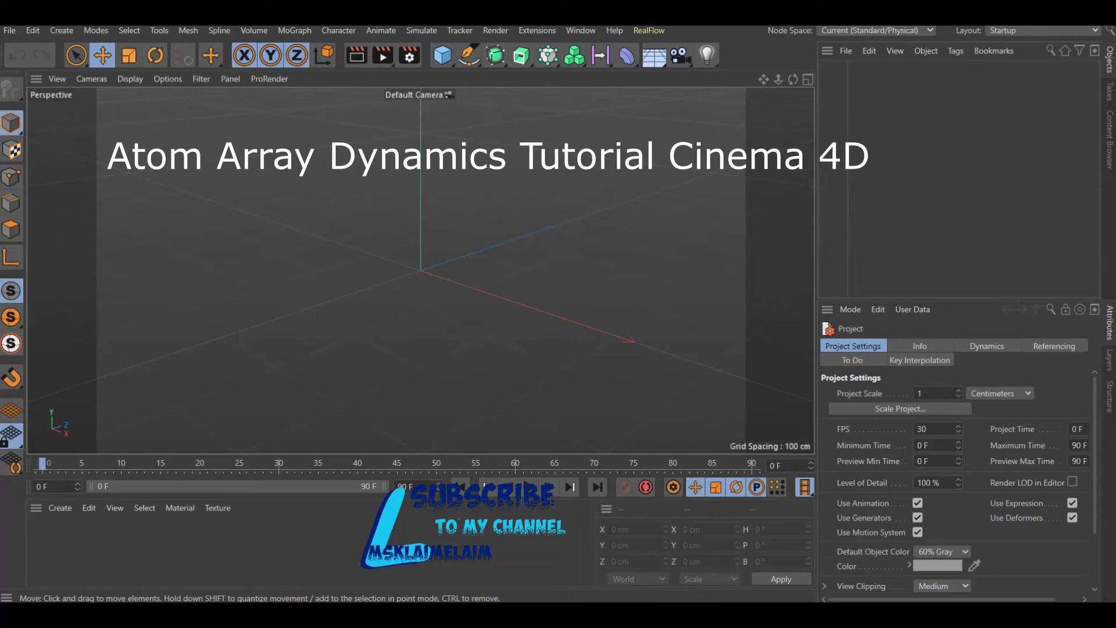
Add a sphere primitive and set its radius to 200 cm
left_click(442, 56)
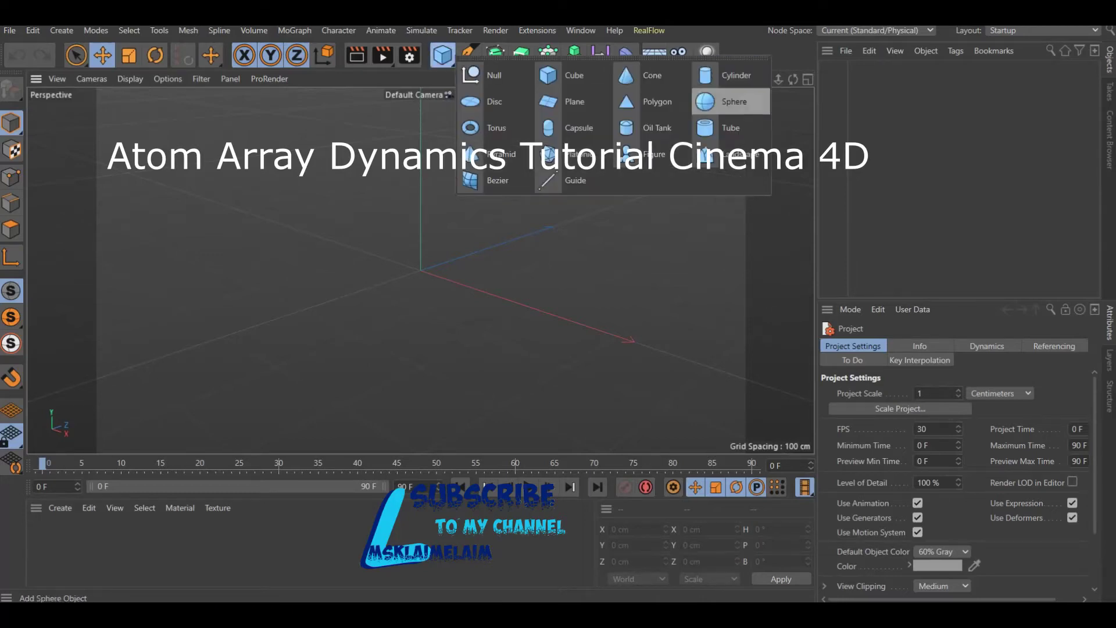
left_click(721, 102)
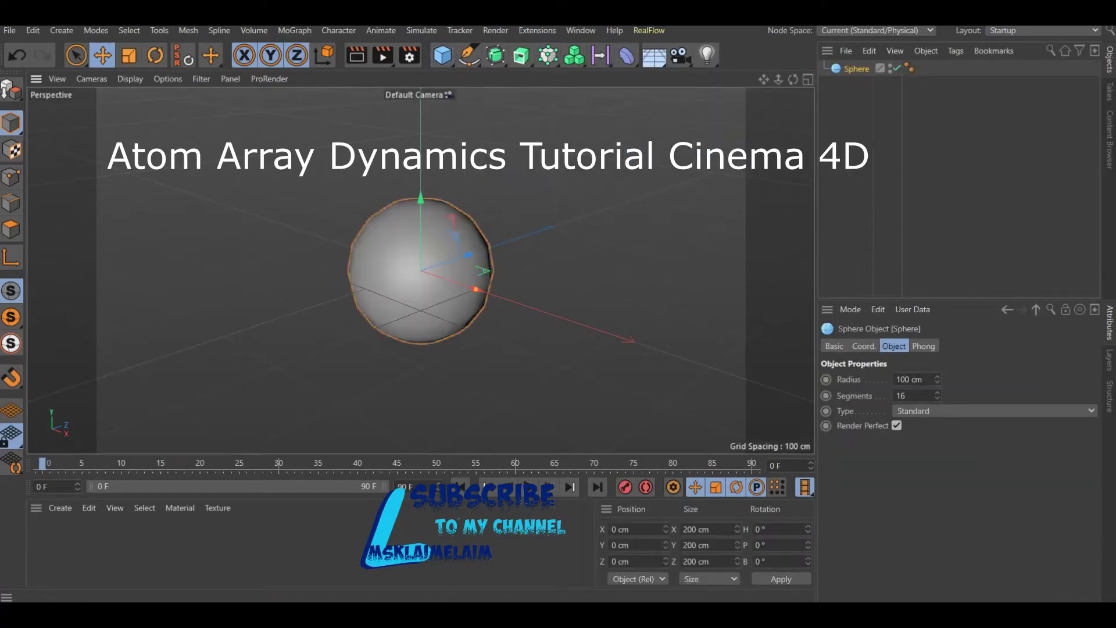
double_click(903, 379)
type("200")
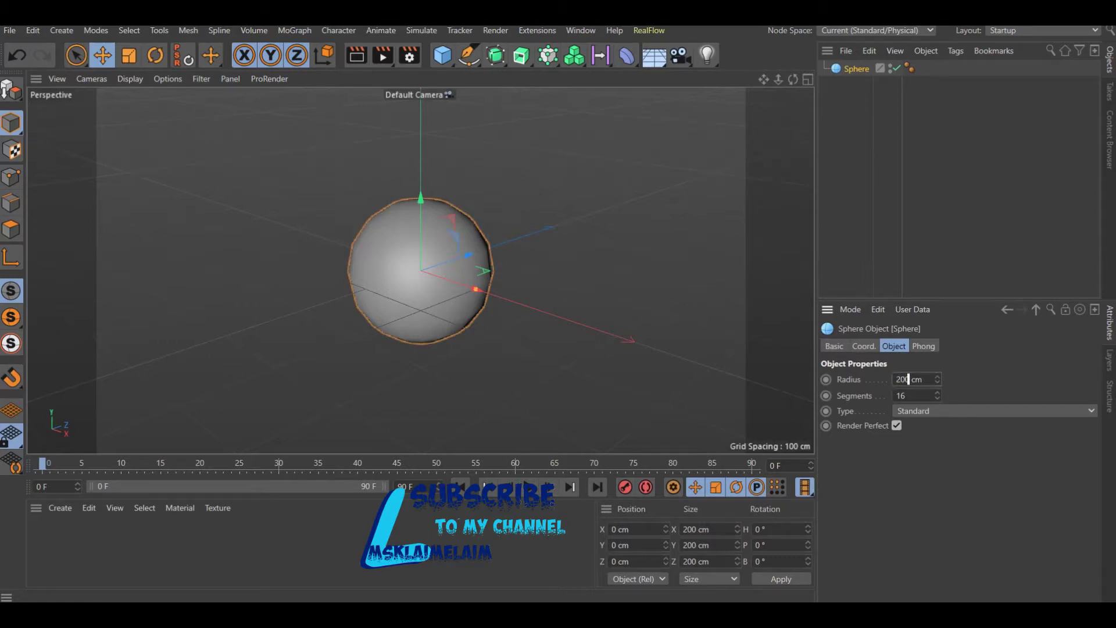
key("Return")
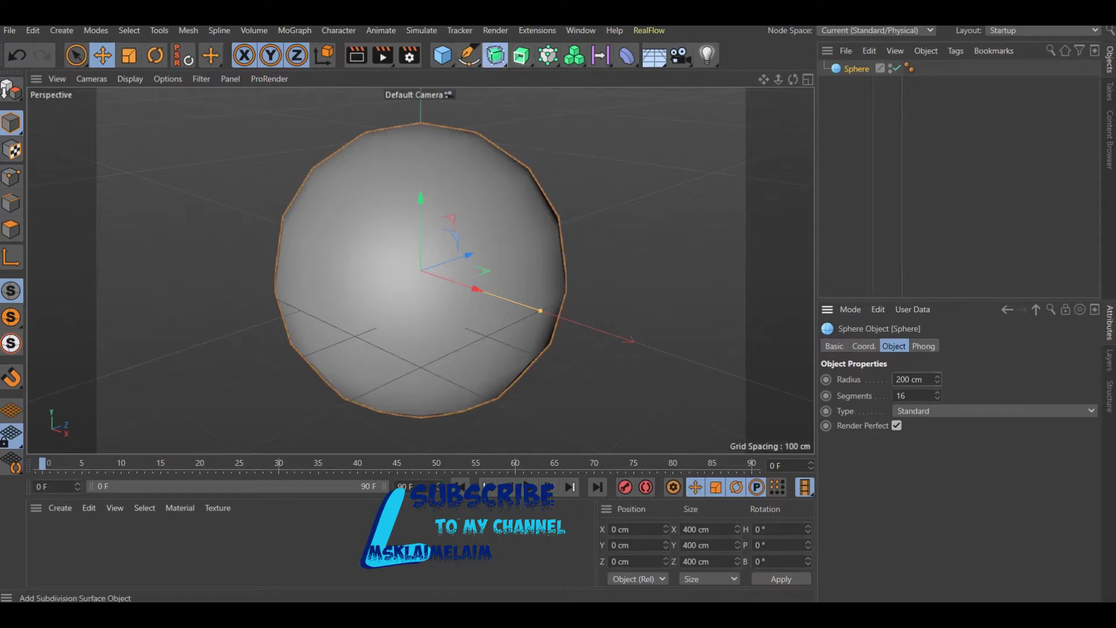
Add an Atom Array, nest the sphere under it, and make the sphere an Icosahedron
left_click_drag(495, 56, 688, 106)
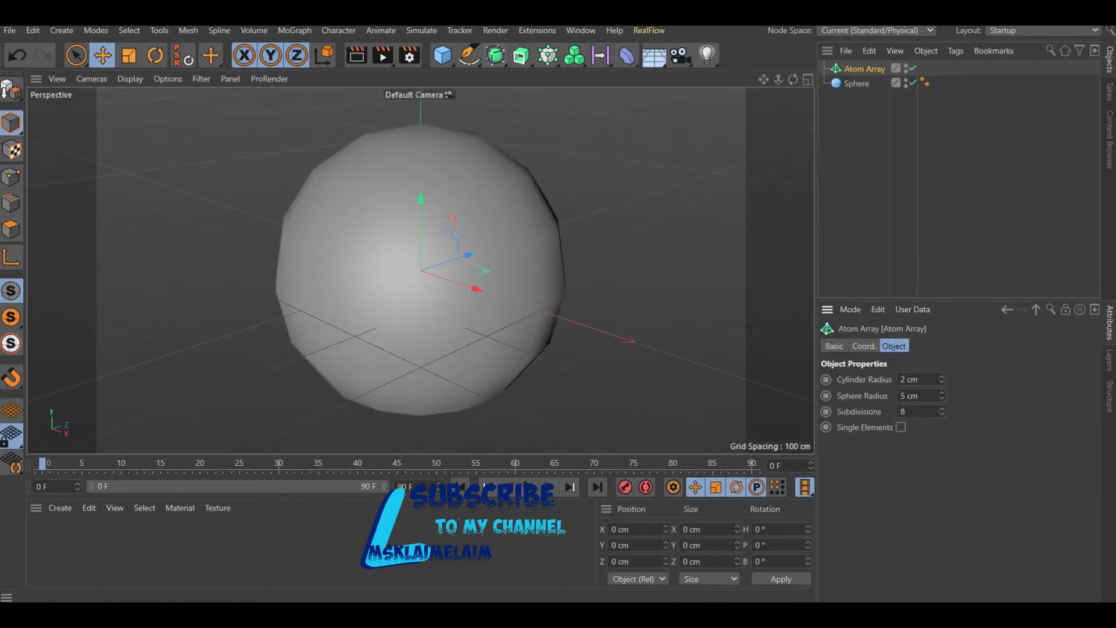
left_click_drag(856, 83, 865, 69)
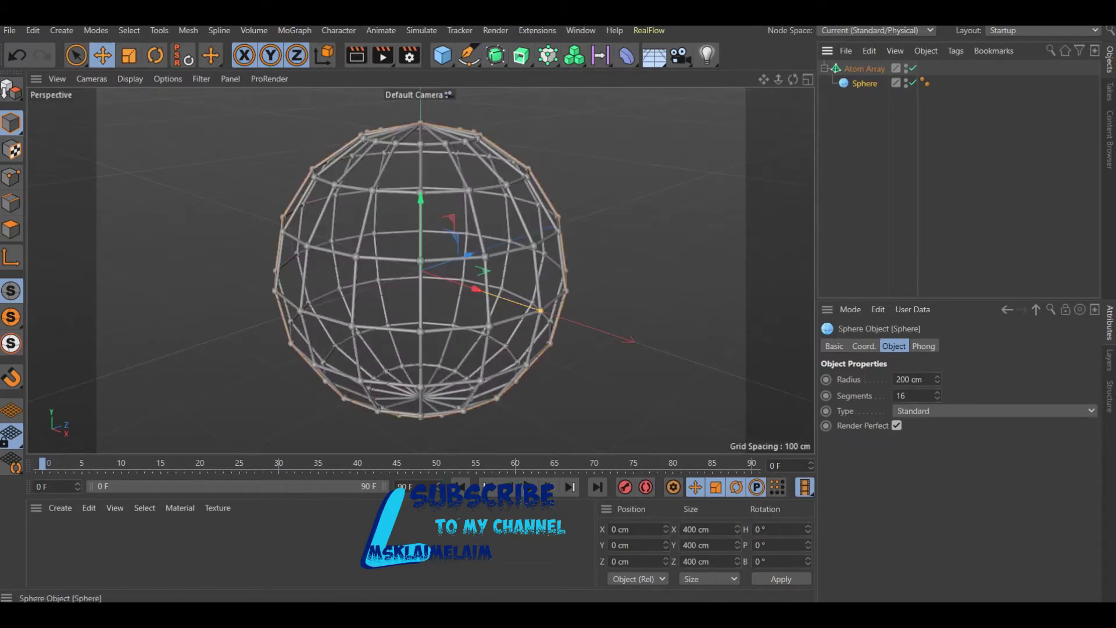
left_click(994, 410)
left_click(931, 489)
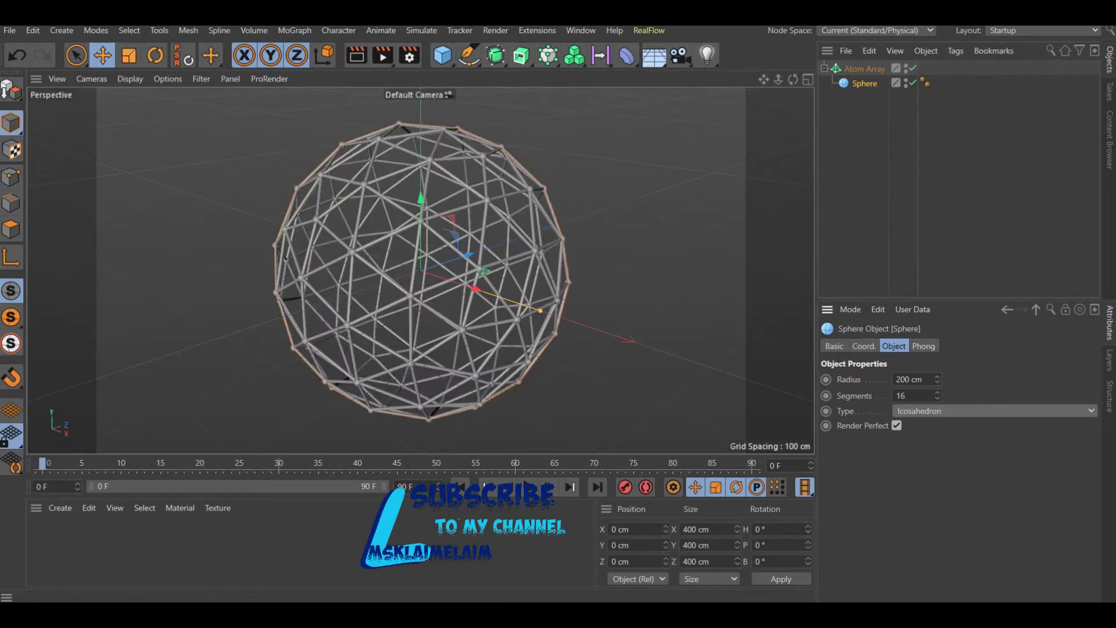
Set the Atom Array sphere radius to 6 cm and render a preview of the cage
left_click(864, 69)
double_click(910, 396)
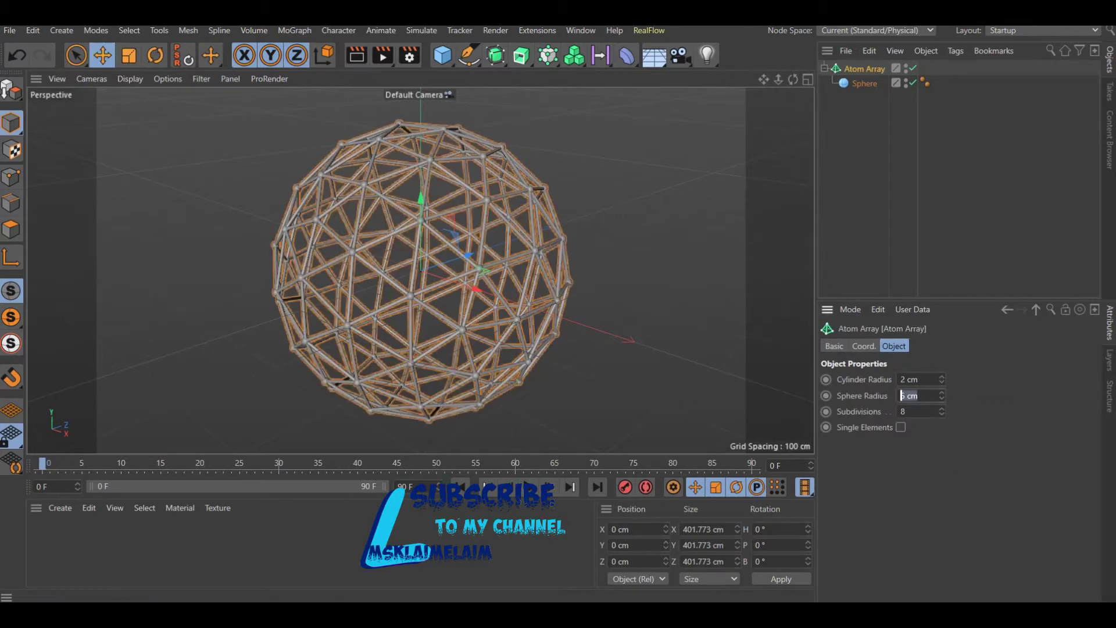
type("6")
key("Return")
key("ctrl+r")
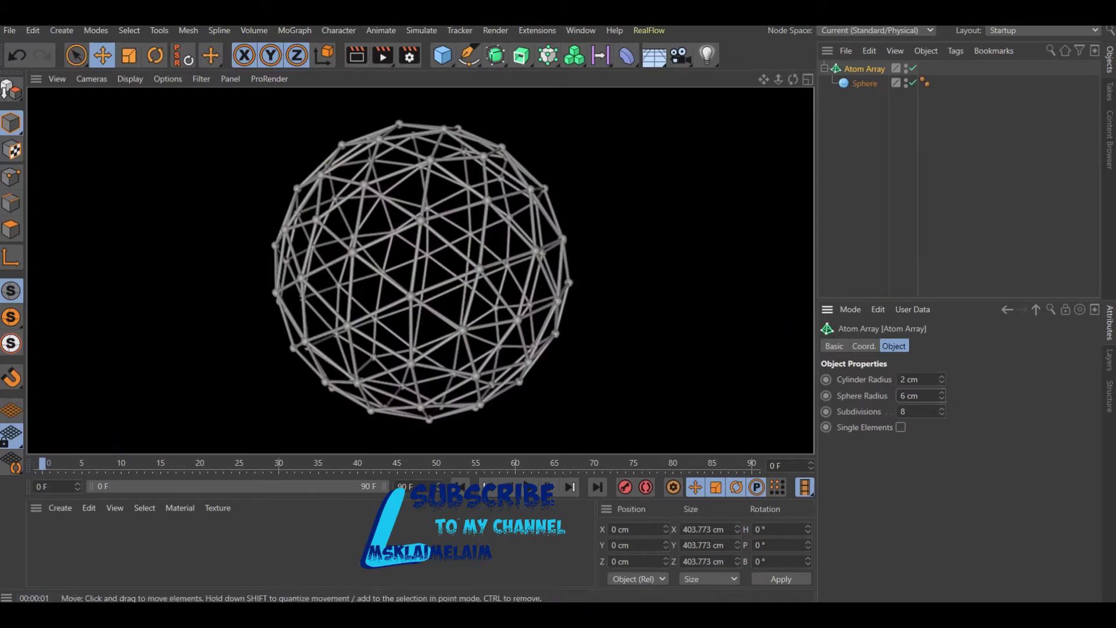
Create a new standard material and tint its colour lavender
left_click(60, 508)
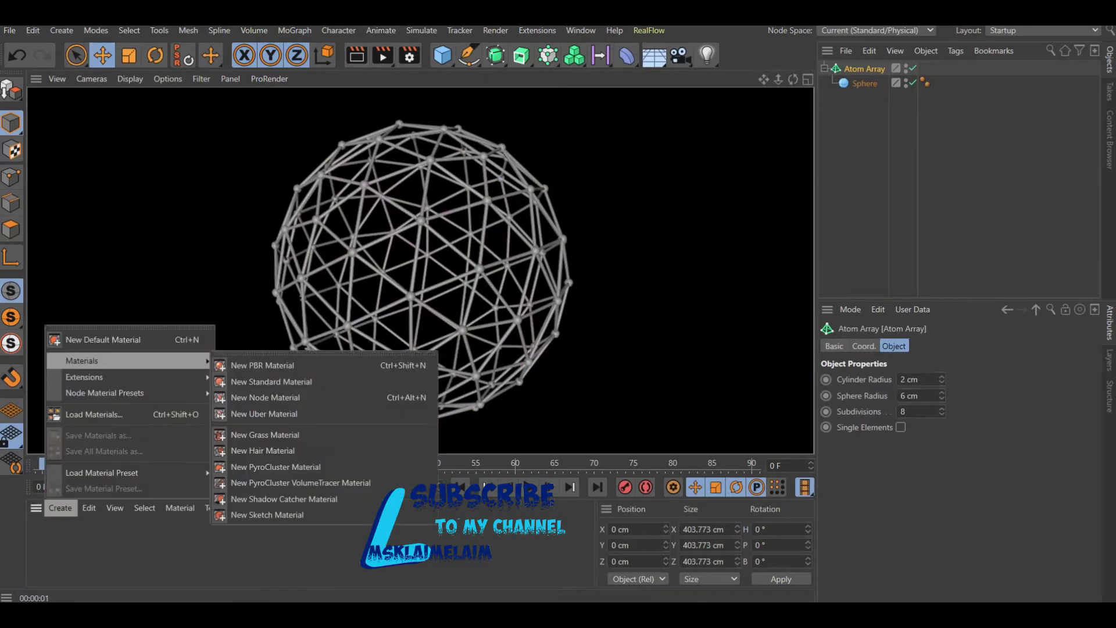
left_click(262, 382)
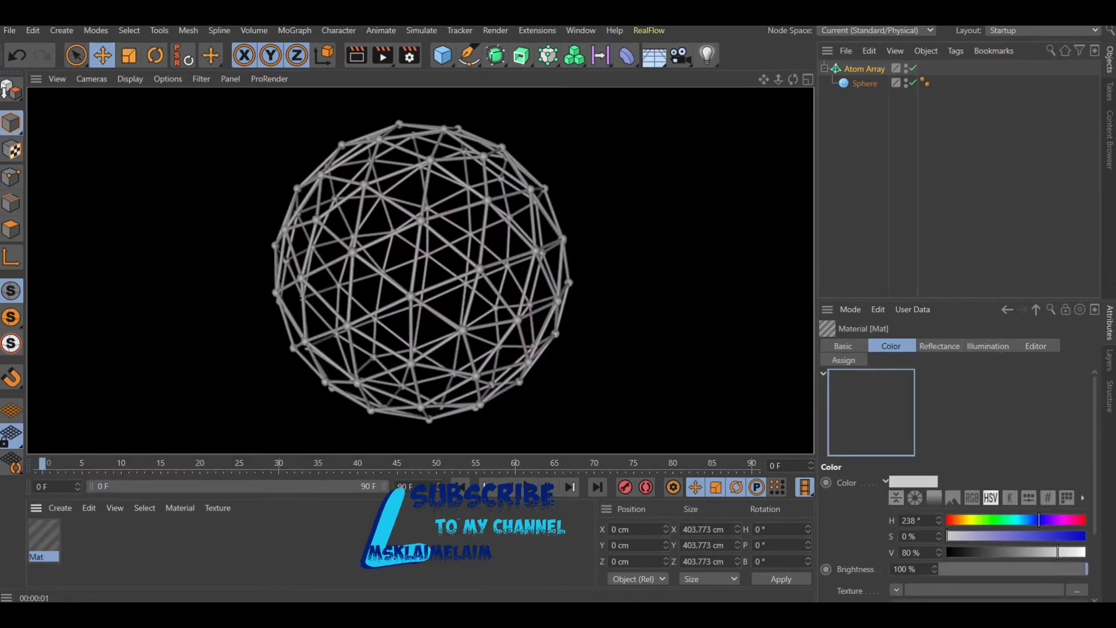
double_click(44, 534)
left_click(530, 173)
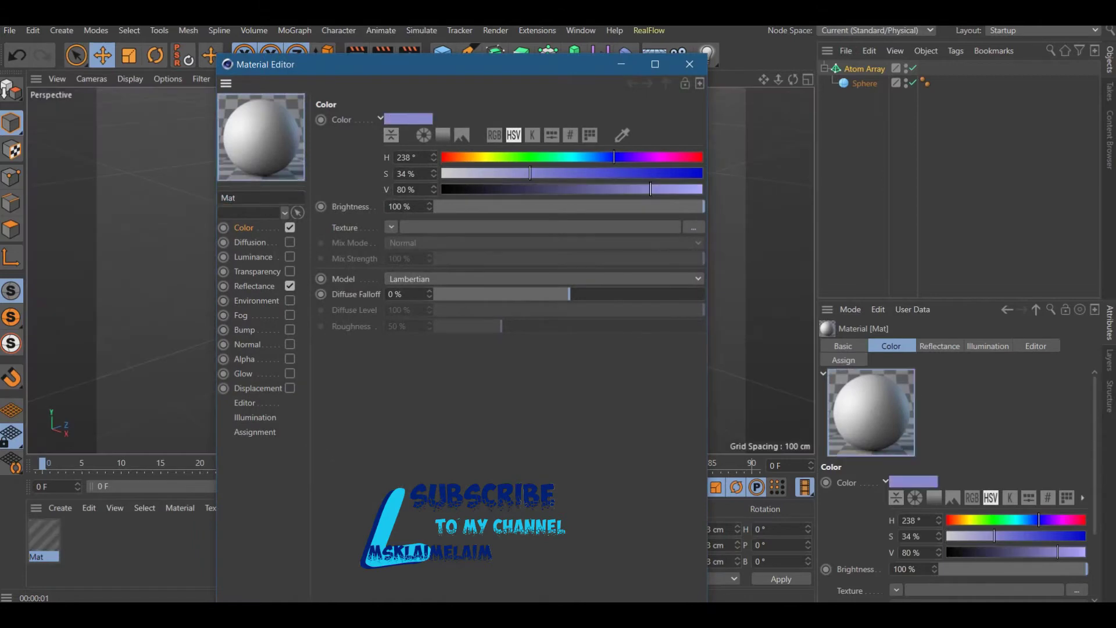
Replace the default specular reflectance layer with a Beckmann layer
left_click(254, 286)
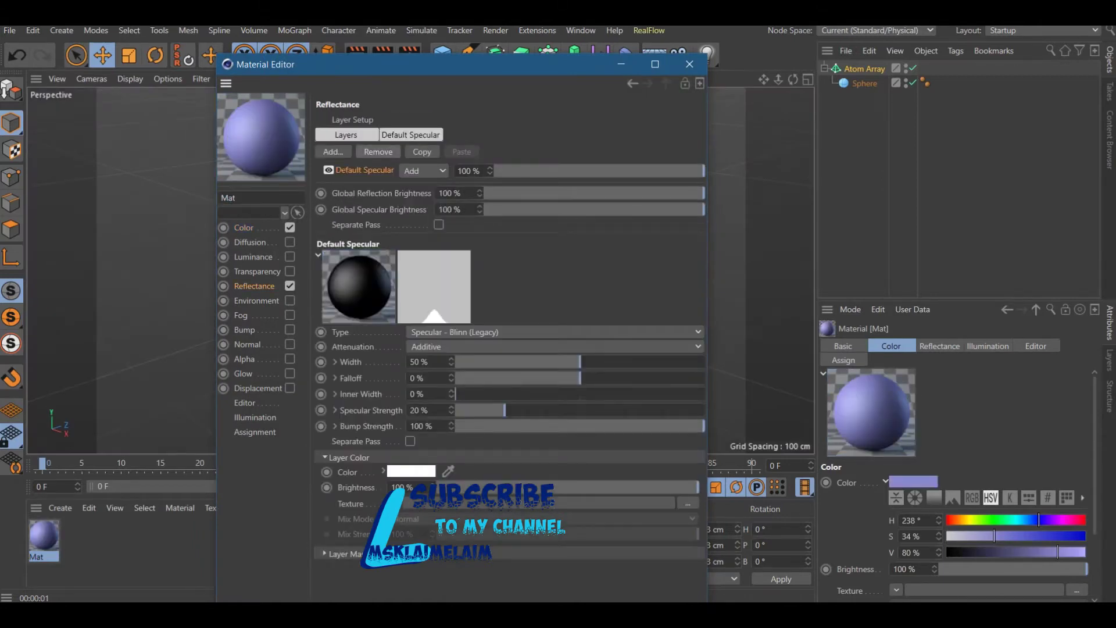
left_click(378, 152)
left_click(332, 151)
left_click(376, 154)
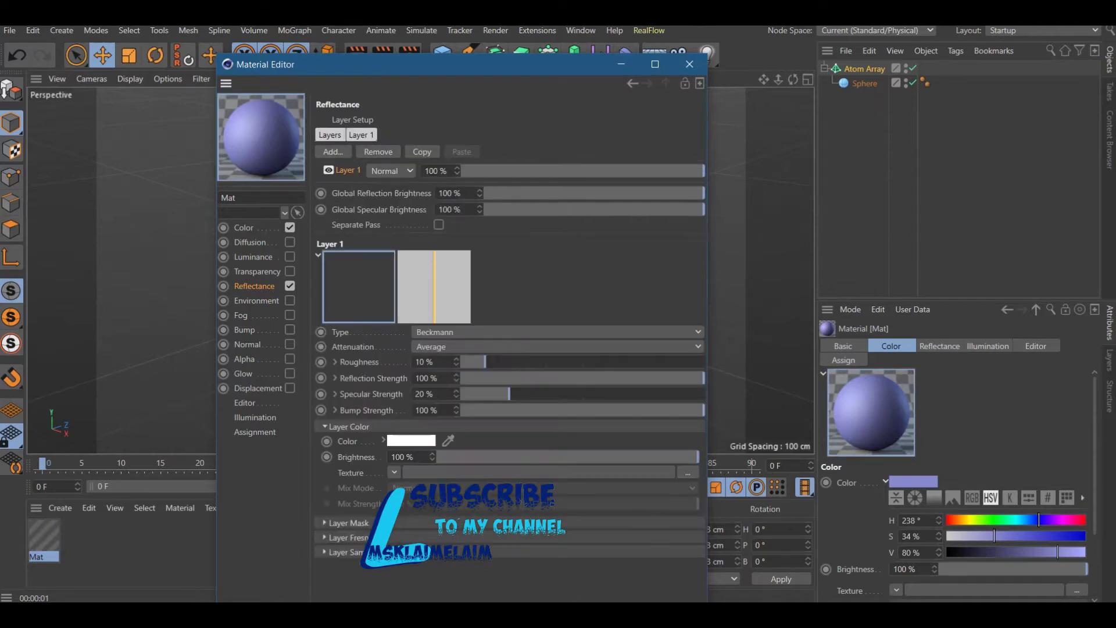
left_click(688, 473)
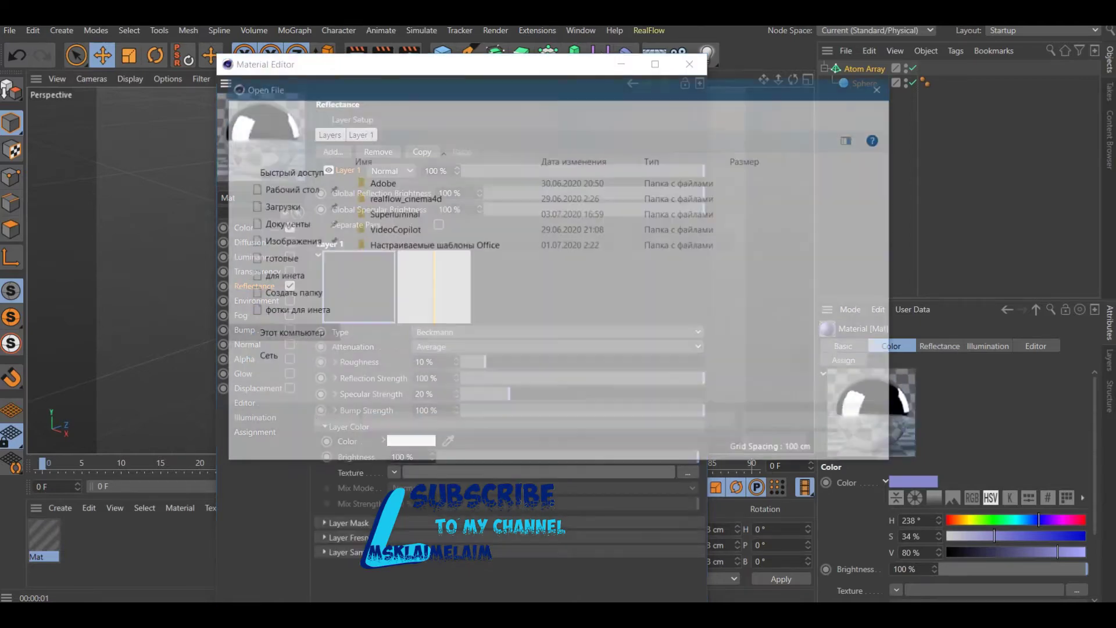
left_click(851, 445)
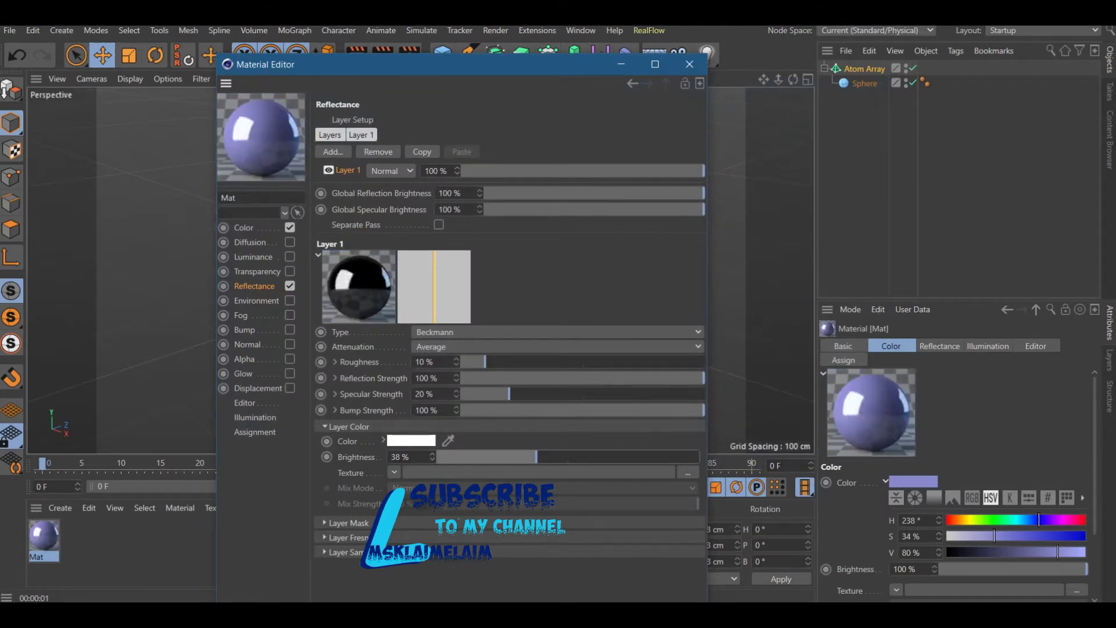
Enable Glow with 30% inner strength and 150% outer strength
left_click(289, 374)
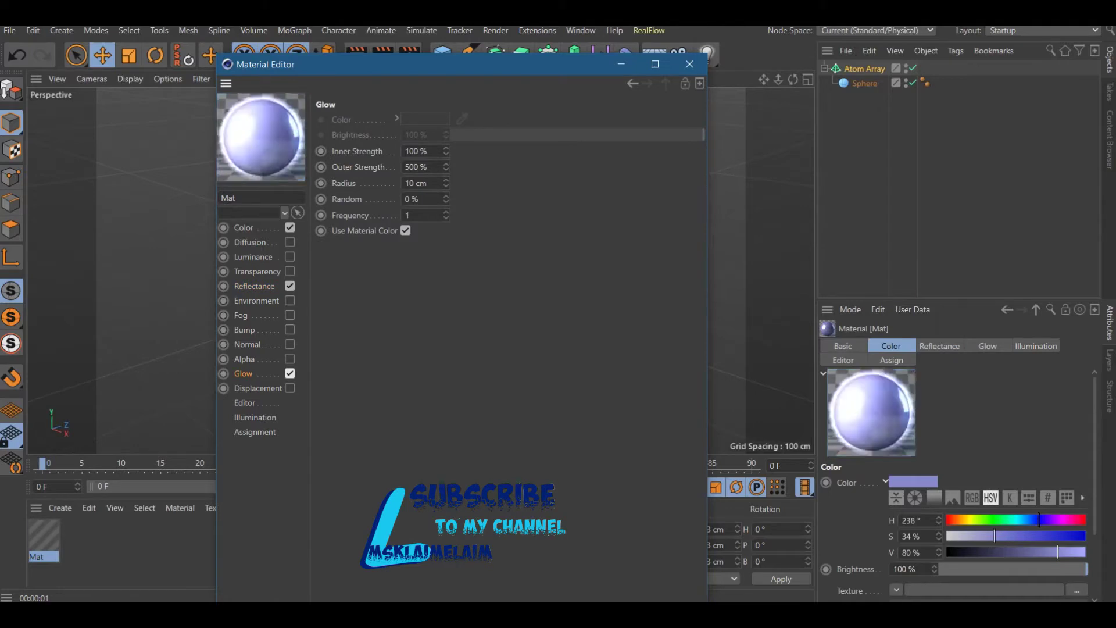
left_click(405, 151)
type("30")
key("Return")
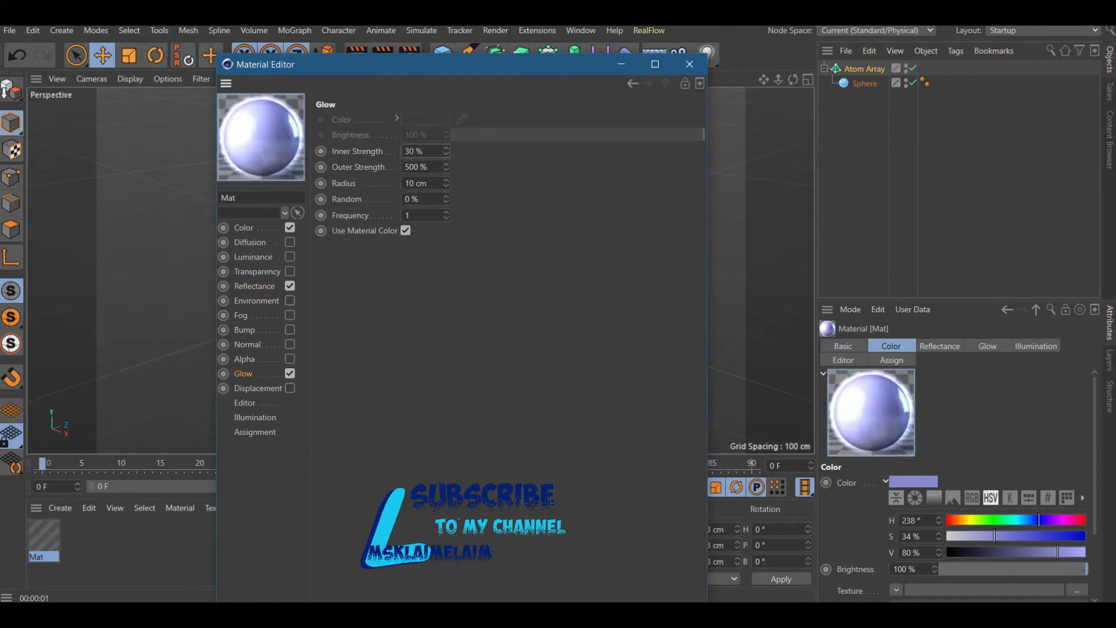
left_click(406, 167)
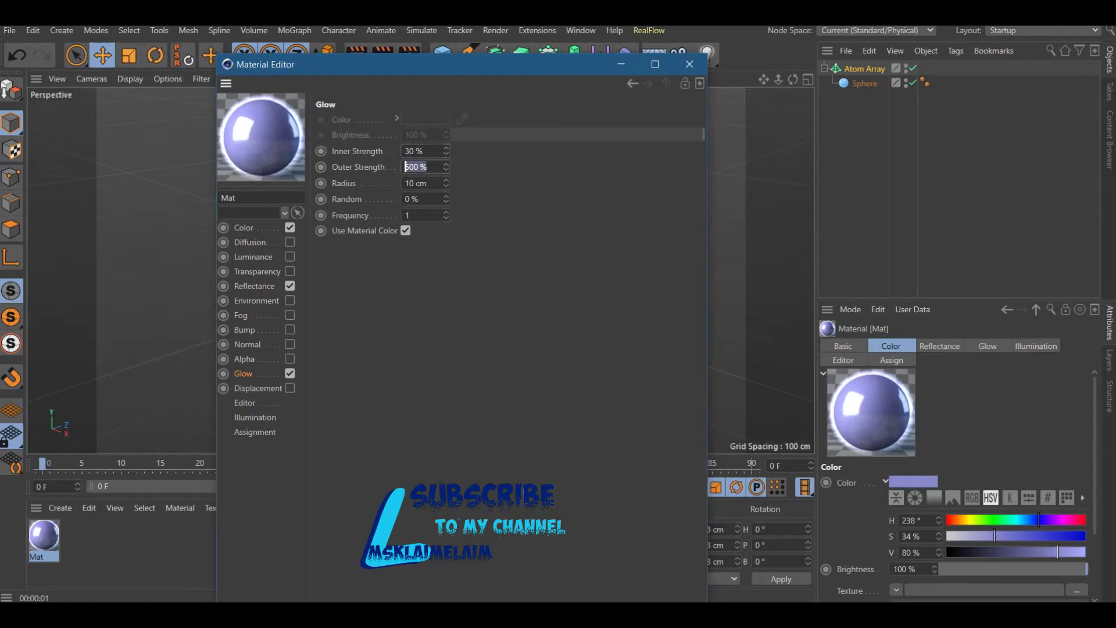
type("150")
key("Return")
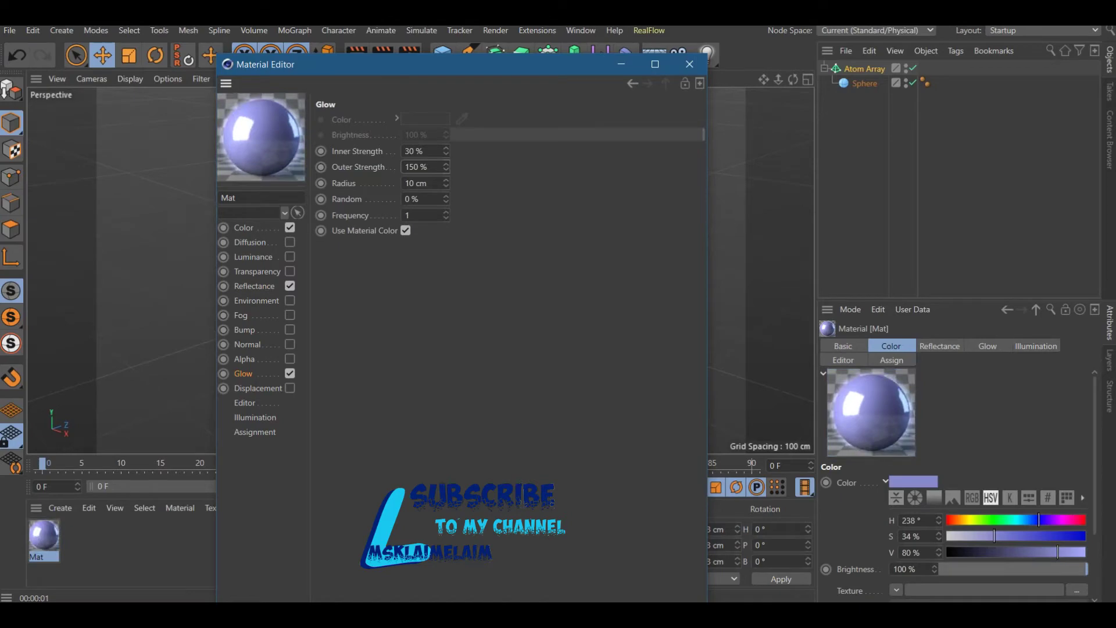
left_click(690, 64)
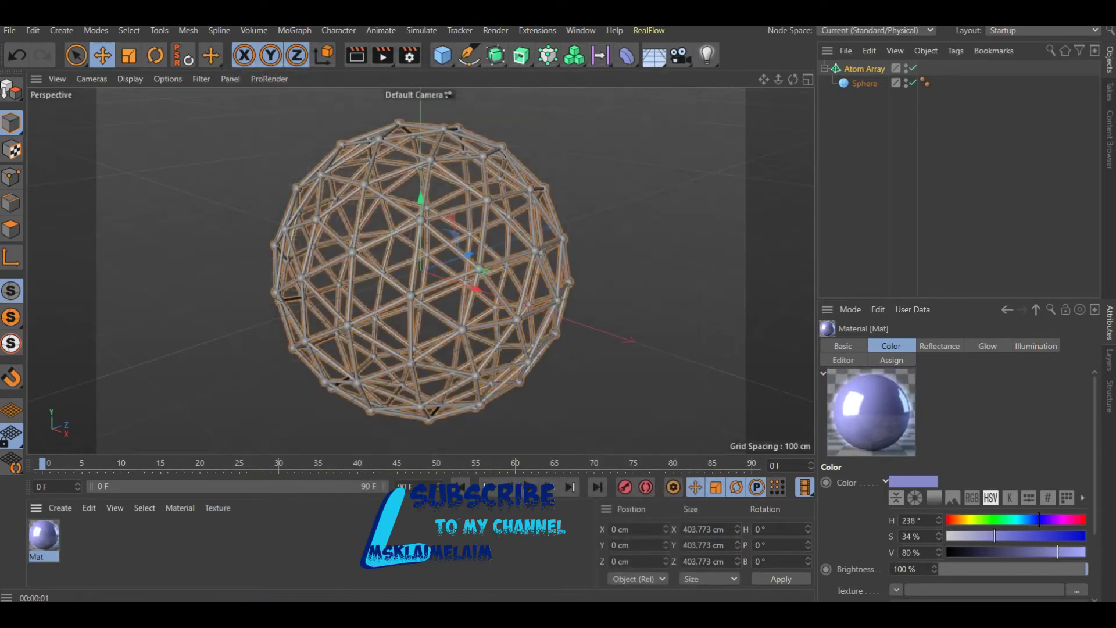
Apply Mat to the Atom Array and render the glowing lavender lattice cage
left_click_drag(44, 535, 864, 68)
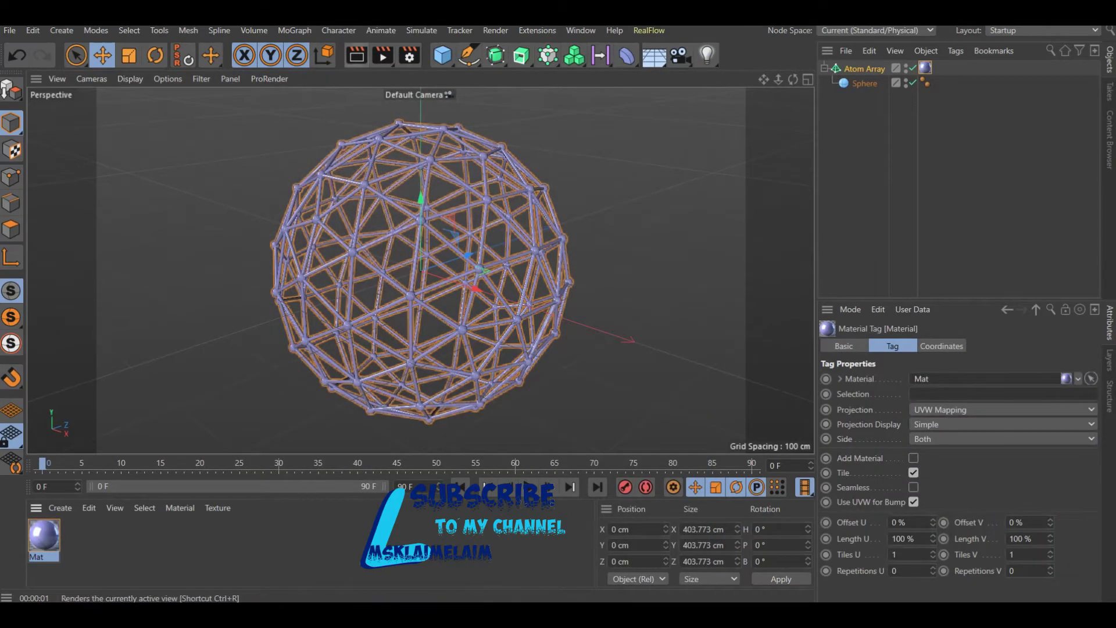
key("ctrl+r")
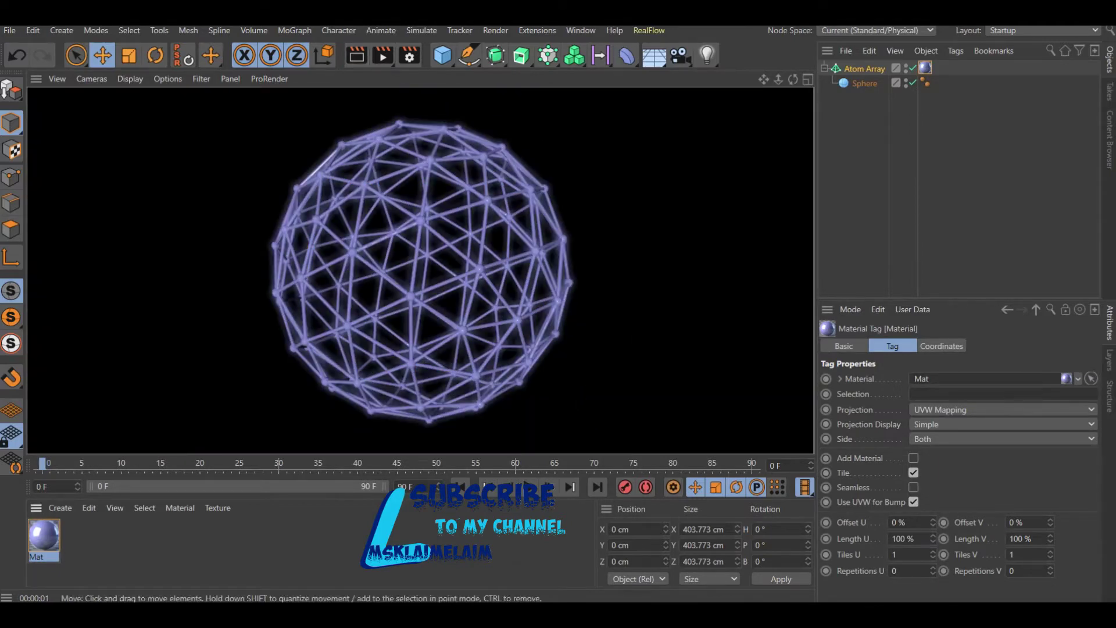
left_click(442, 56)
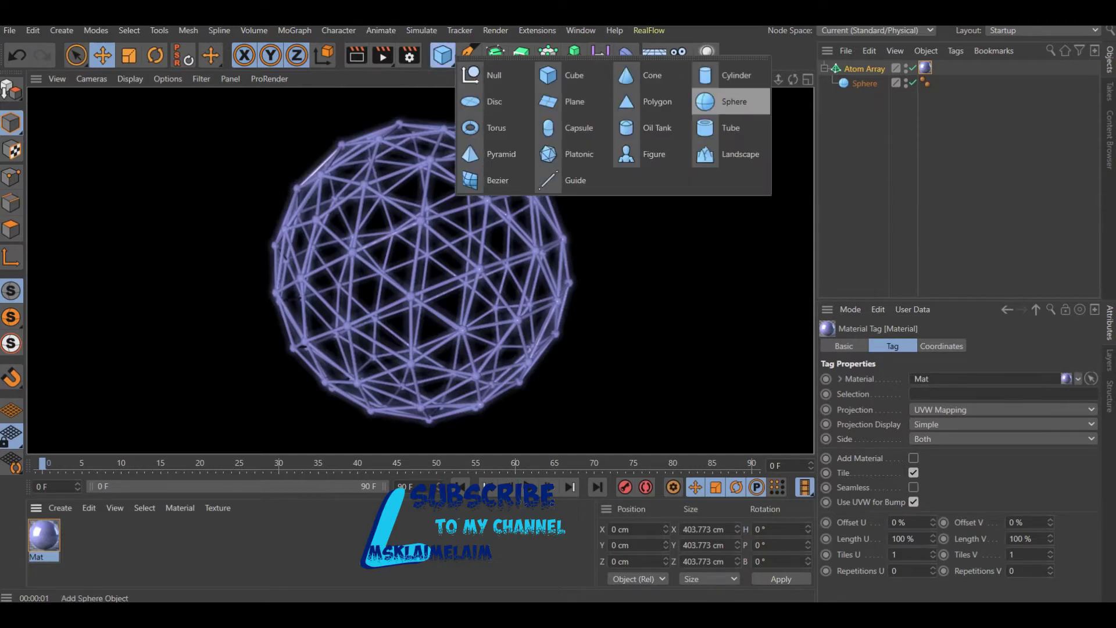
Add a 20 cm radius sphere and a 15 cm radius platonic solid
left_click(734, 102)
double_click(903, 379)
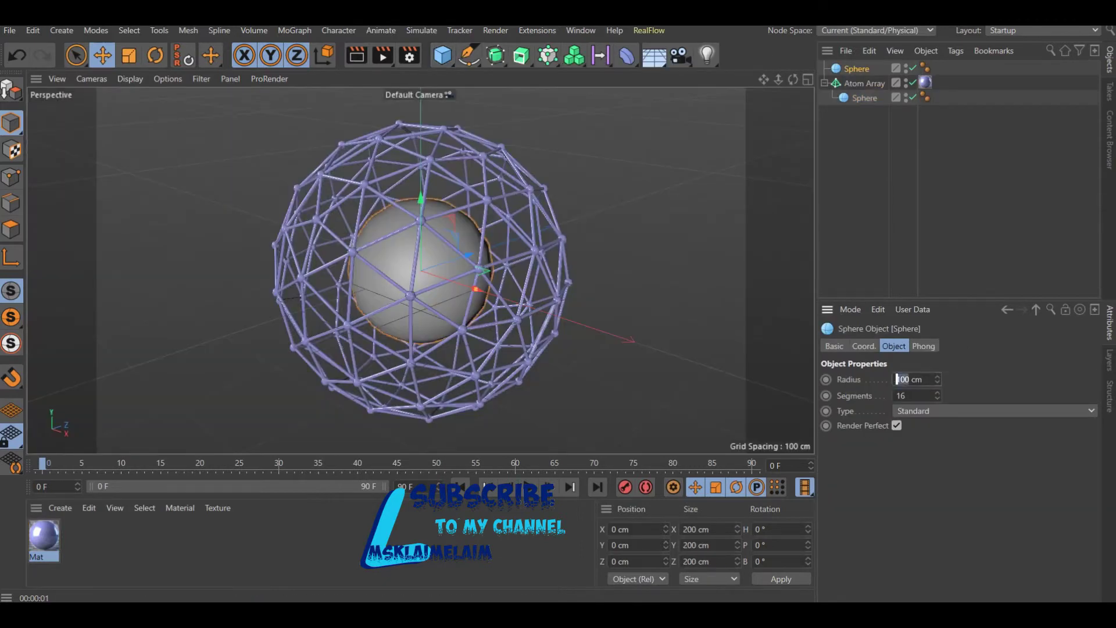
type("20")
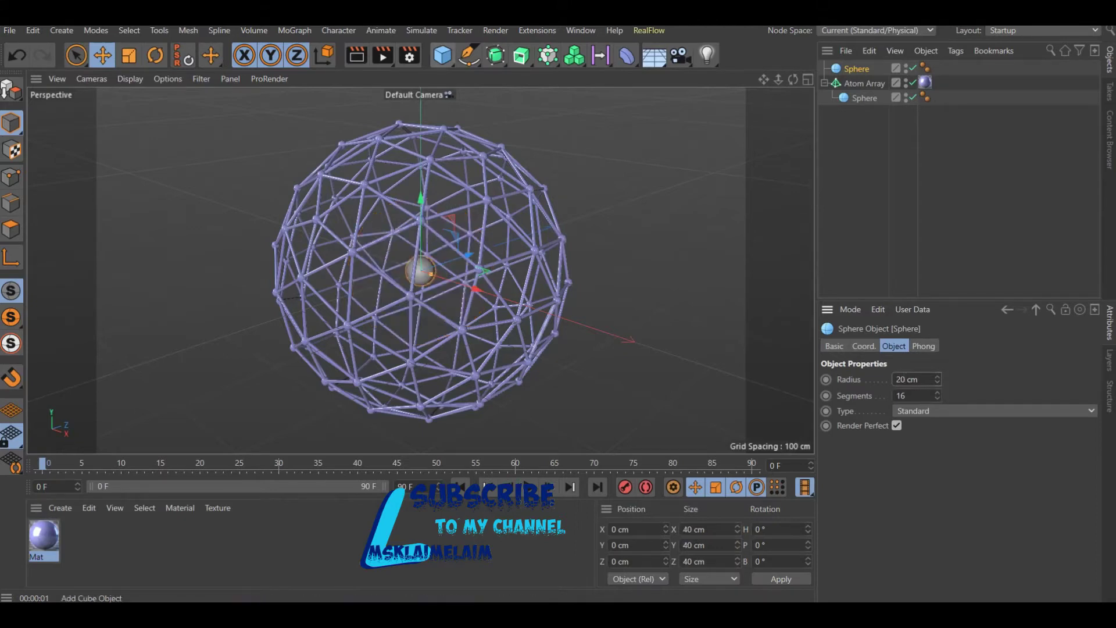
left_click_drag(443, 56, 572, 79)
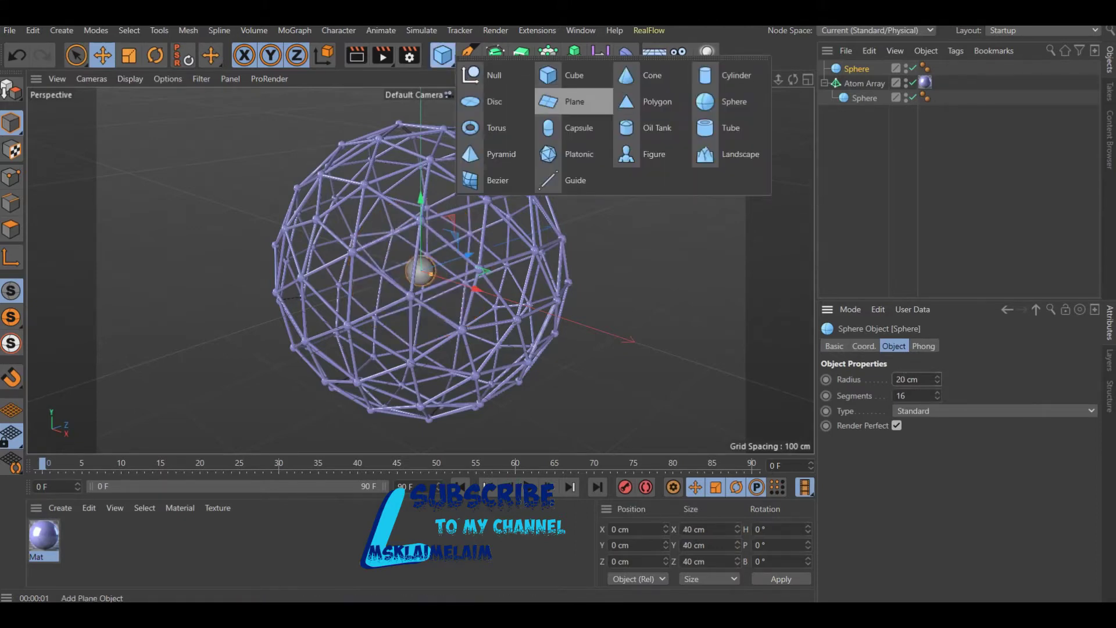
left_click_drag(573, 102, 573, 154)
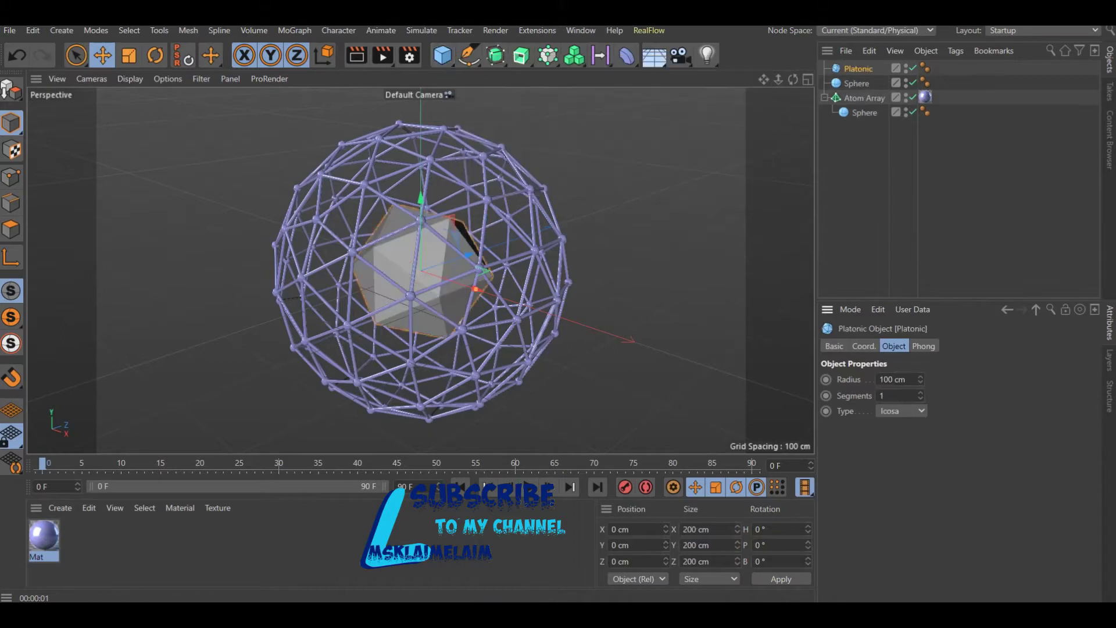
double_click(886, 379)
type("15")
key("Return")
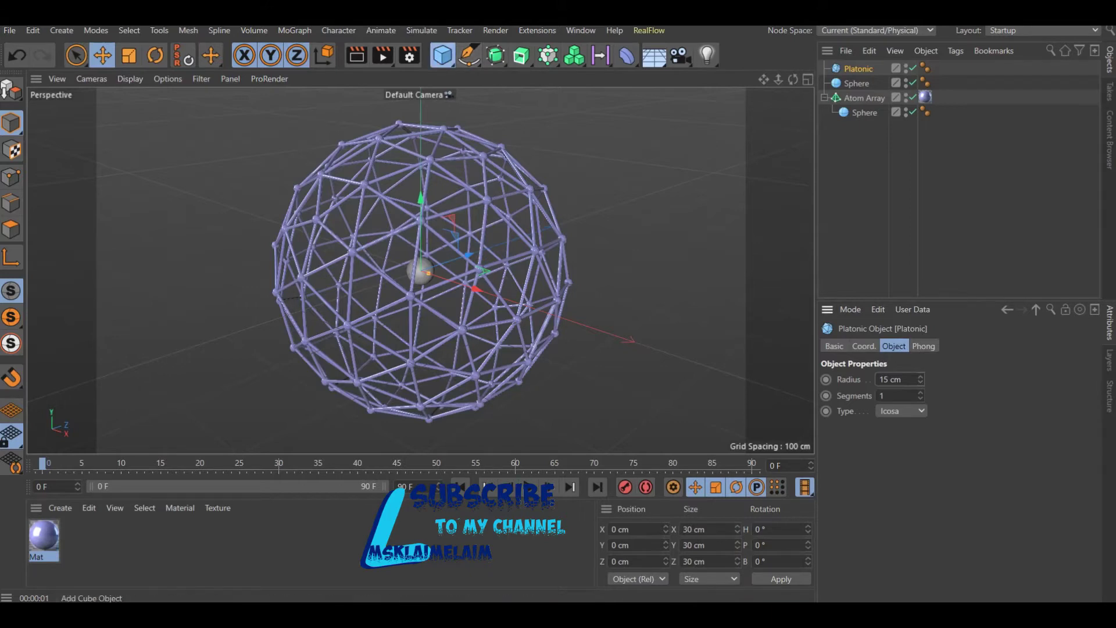
Add a torus with a 10 cm ring radius
left_click(443, 55)
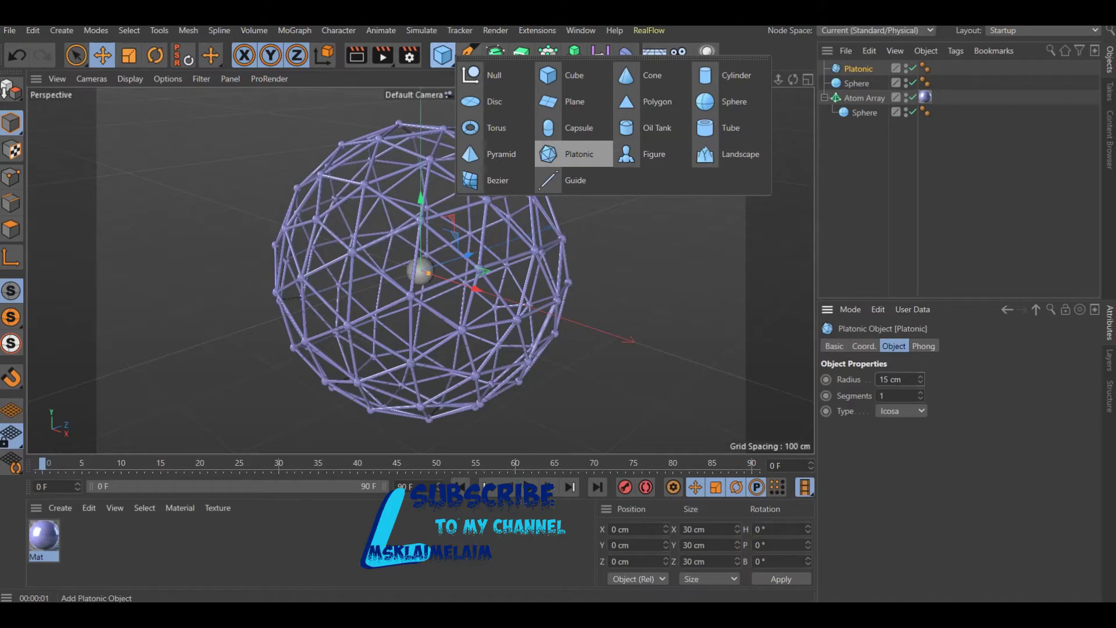
left_click(495, 128)
double_click(903, 379)
type("10")
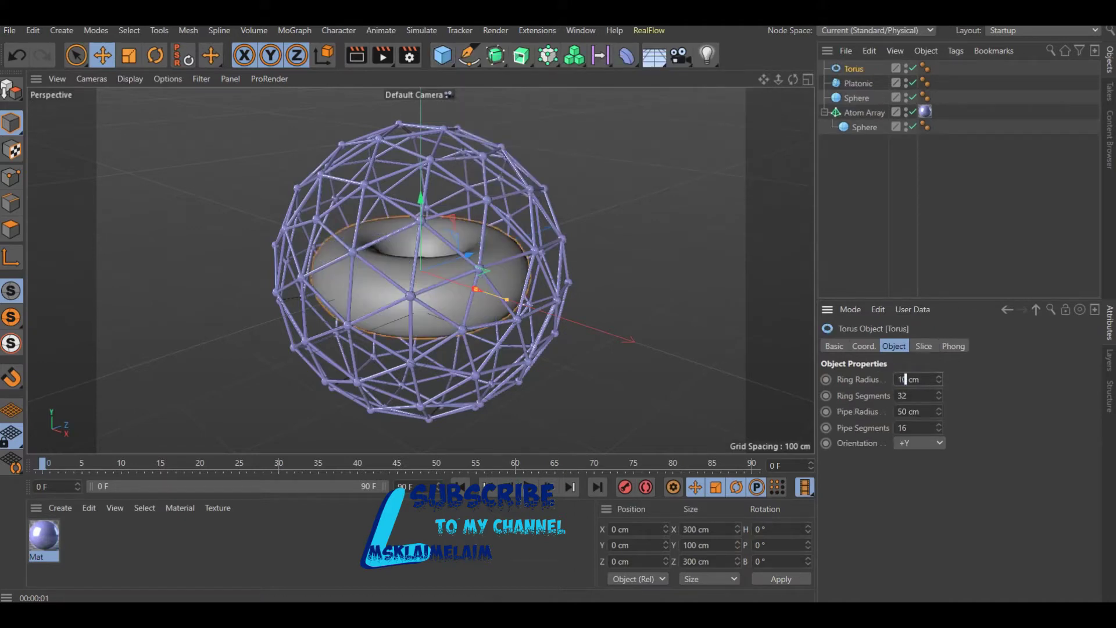
key("Return")
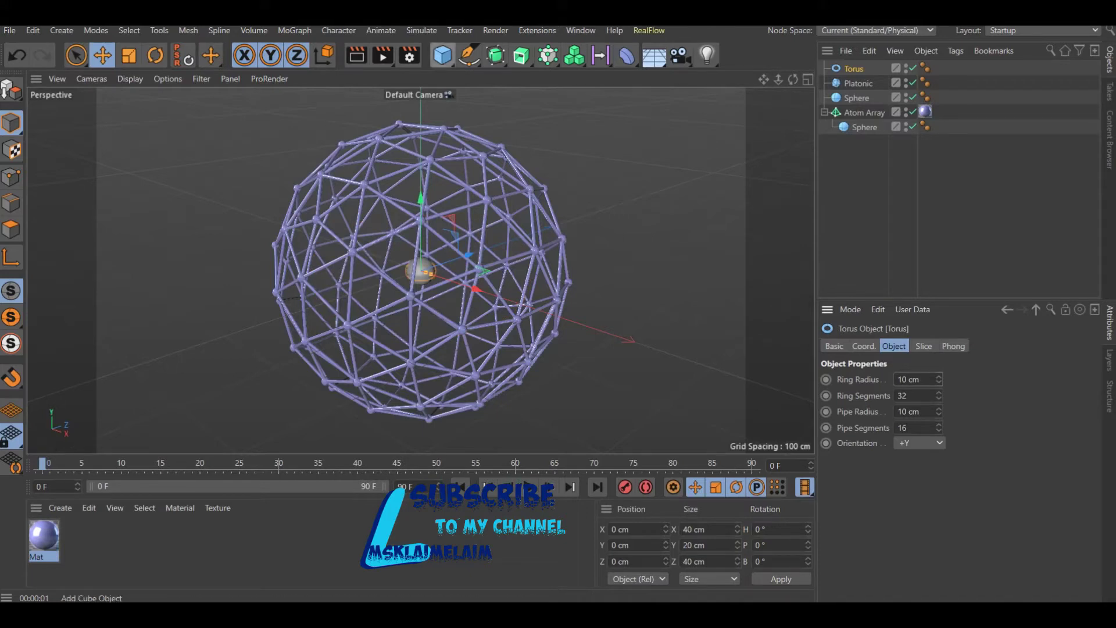
Add a cone with 10 cm bottom radius and 20 cm height, and create material Mat.1
left_click(442, 55)
left_click(645, 75)
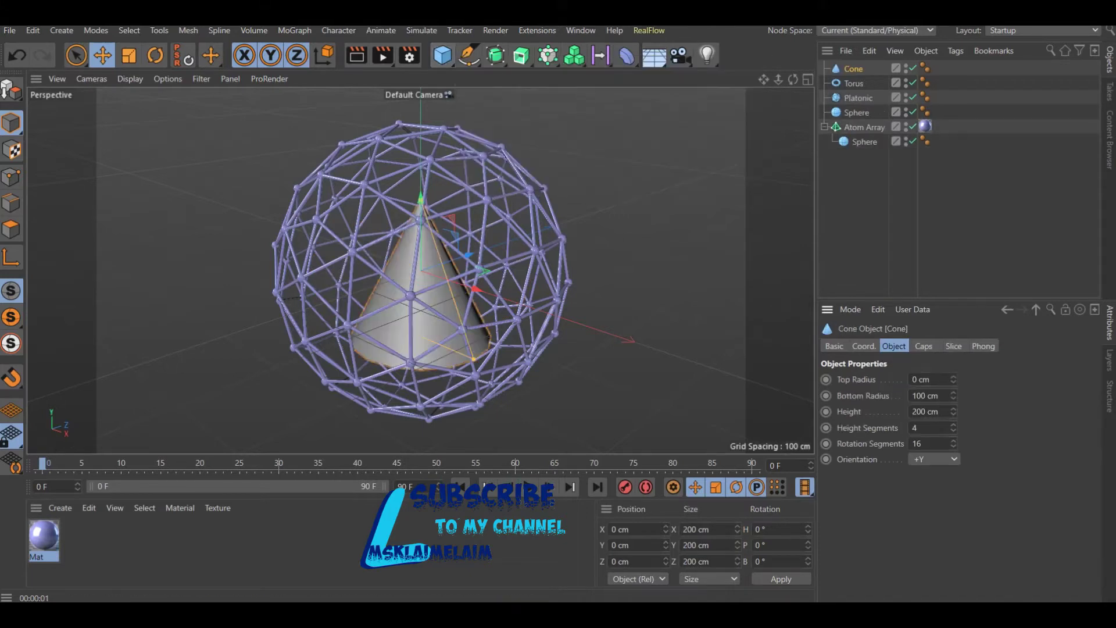
double_click(919, 395)
type("10")
double_click(915, 411)
type("20")
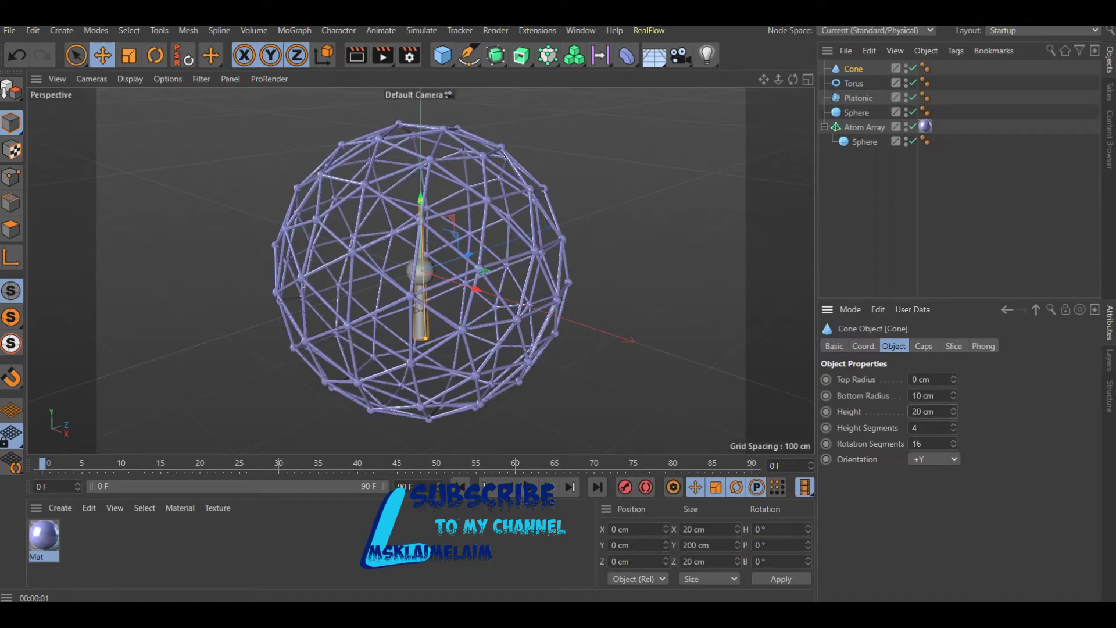
key("Return")
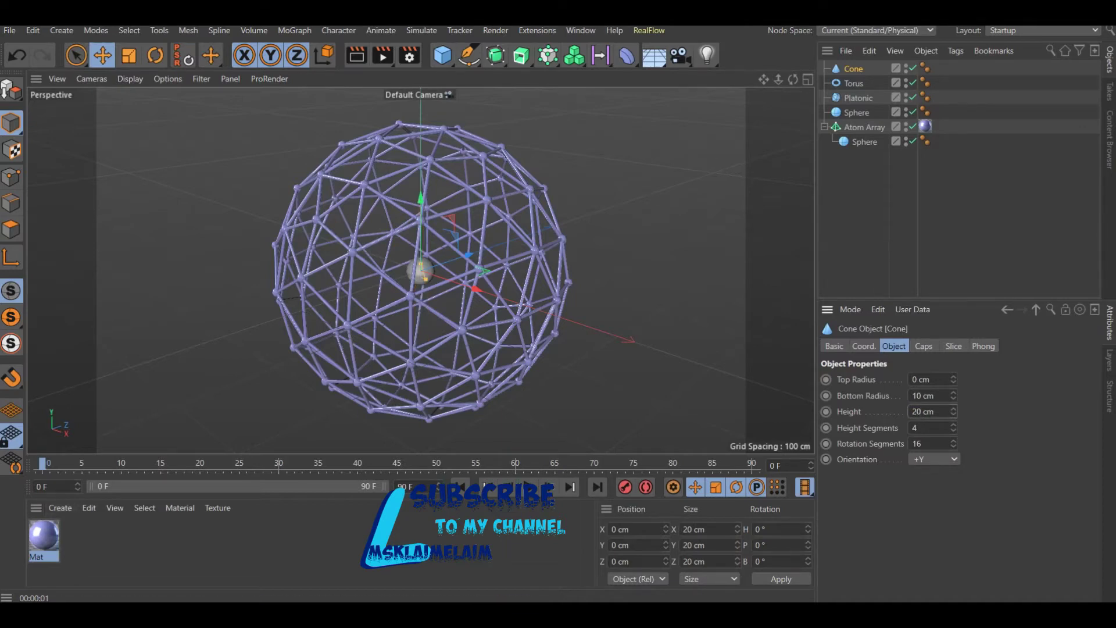
key("ctrl+n")
Turn off Mat.1's glow and shift its hue to light blue (205°)
double_click(79, 536)
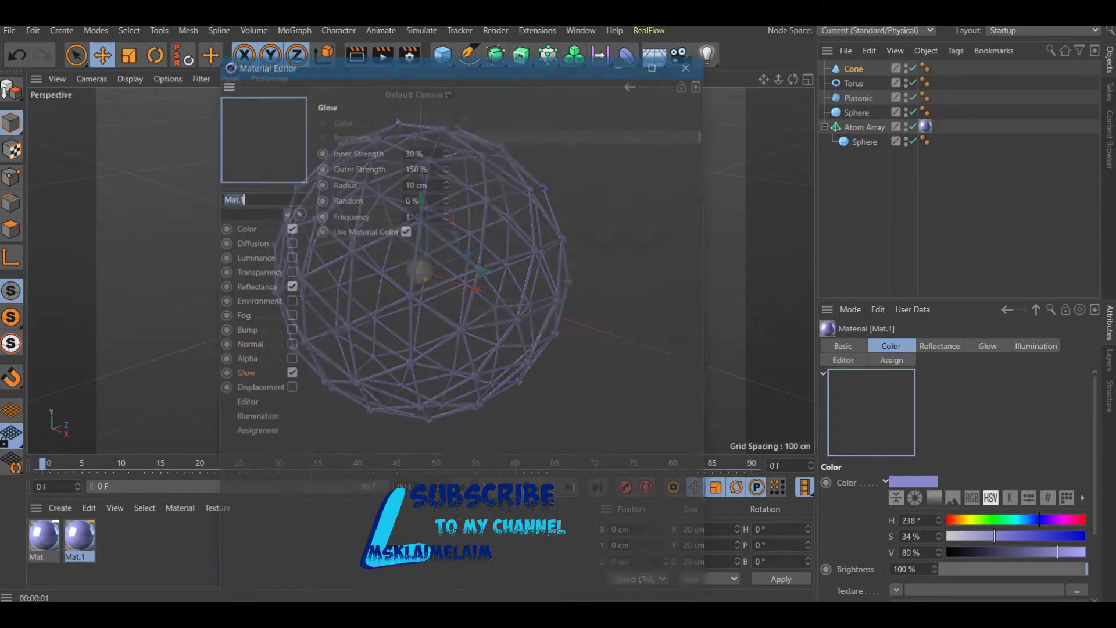
left_click(289, 373)
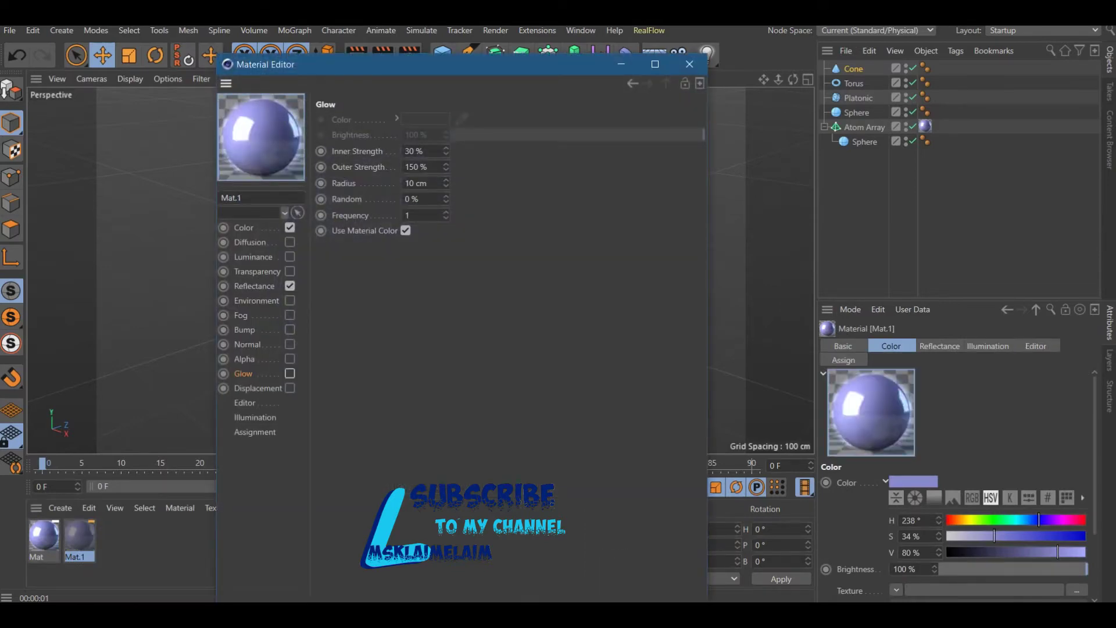
left_click(244, 227)
left_click_drag(614, 157, 590, 157)
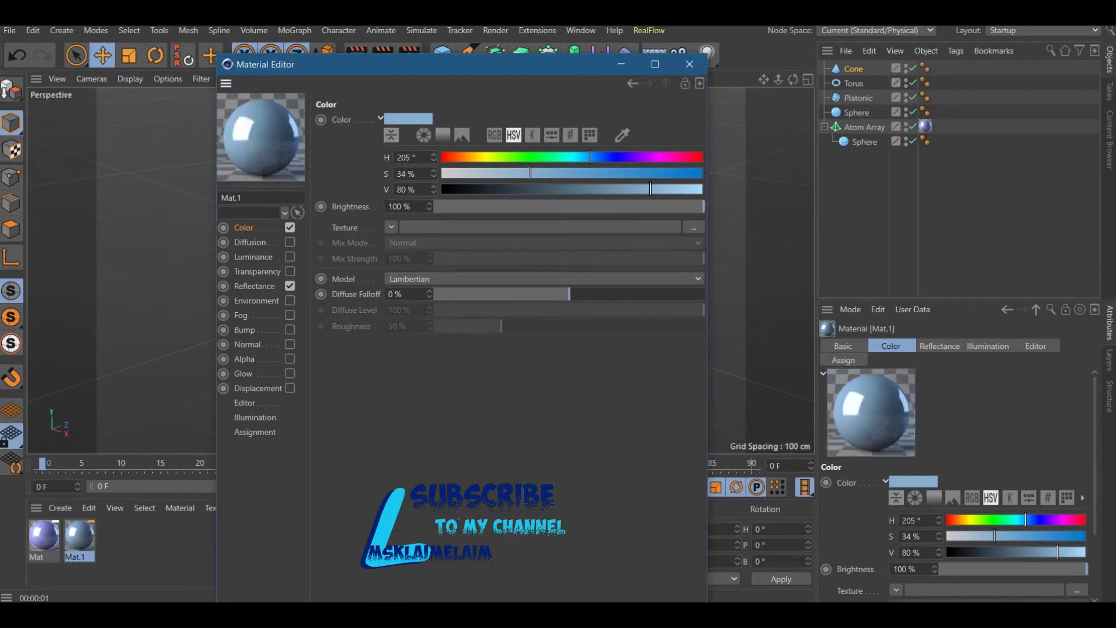
left_click(689, 64)
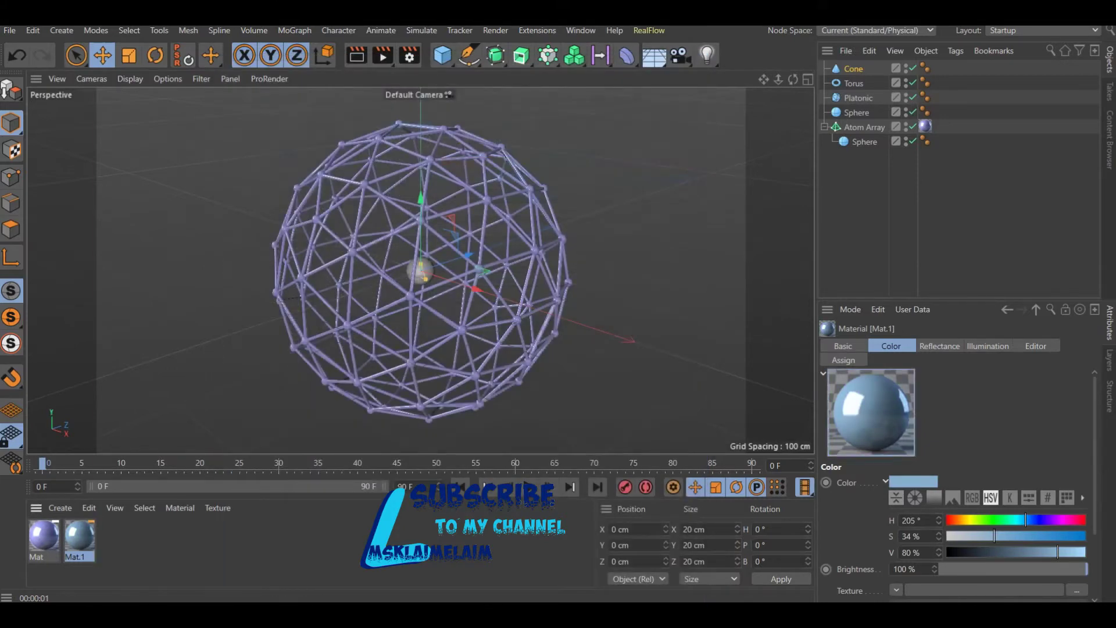
Duplicate it as Mat.2, a deep blue with 72% saturation and 88% value
key("ctrl+c")
key("ctrl+v")
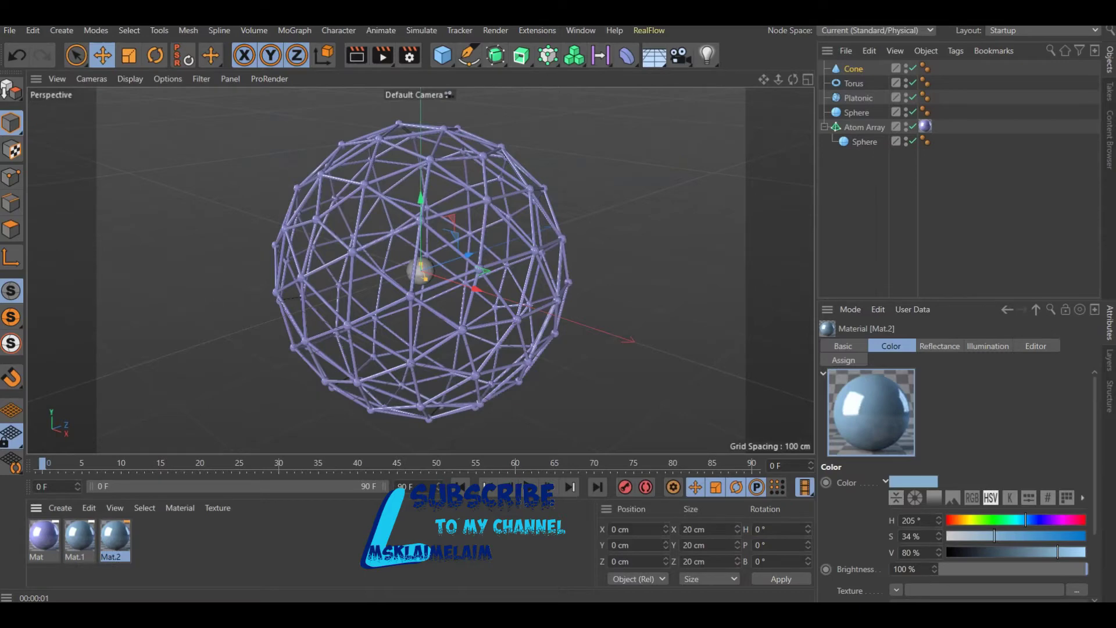
double_click(114, 536)
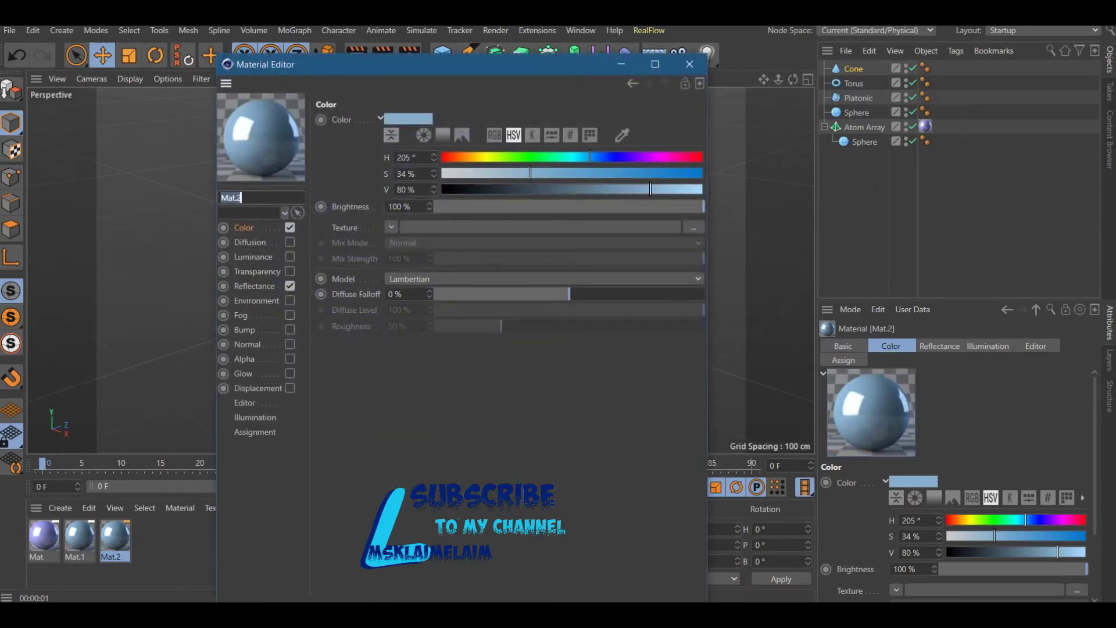
left_click_drag(590, 156, 600, 157)
left_click_drag(530, 173, 671, 174)
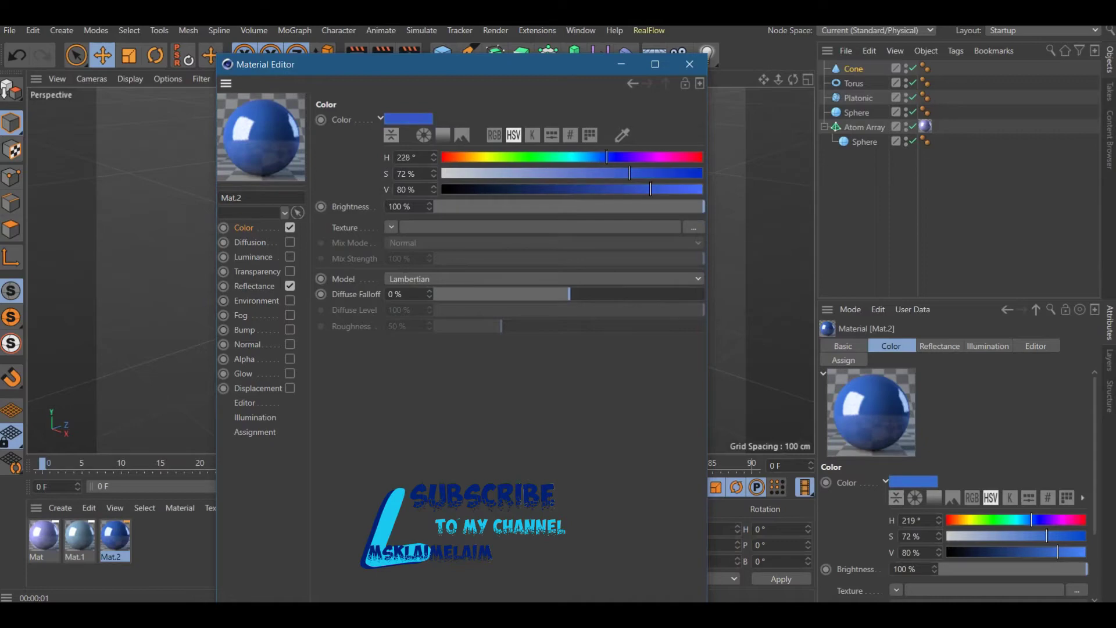
left_click_drag(600, 157, 607, 157)
left_click_drag(651, 190, 671, 190)
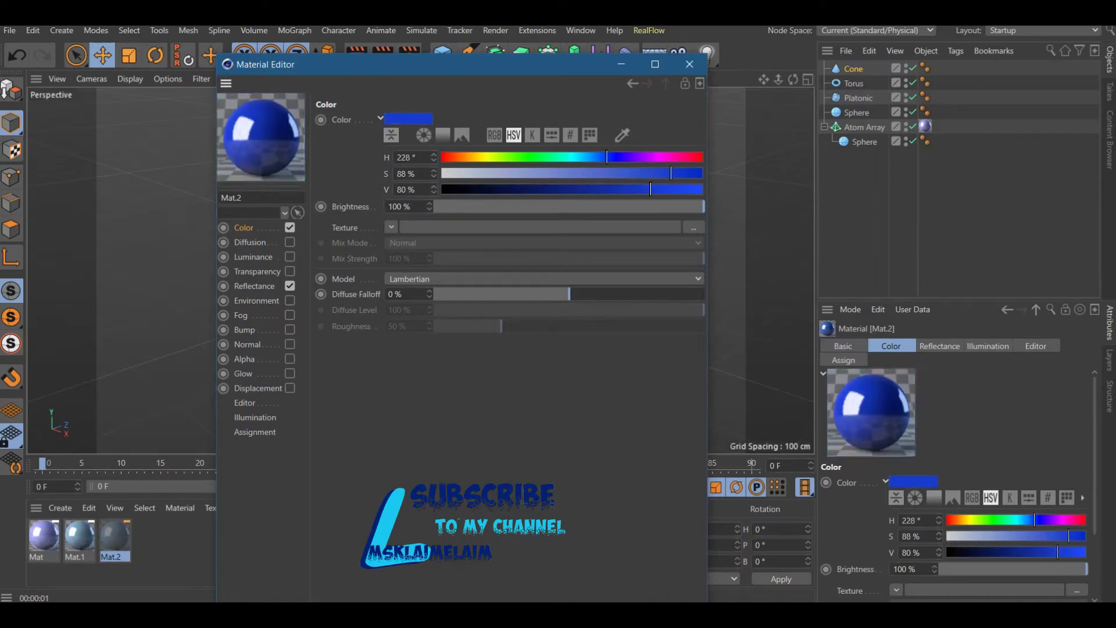
left_click(690, 64)
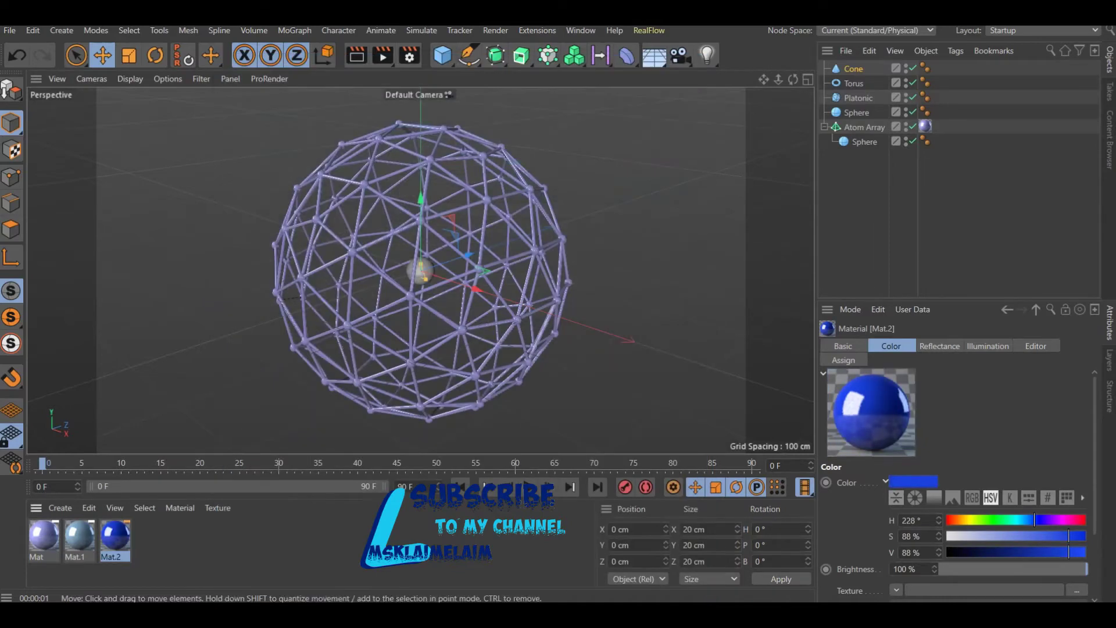
Duplicate Mat.2 as Mat.3 with a purple hue of 286°
key("ctrl+c")
key("ctrl+v")
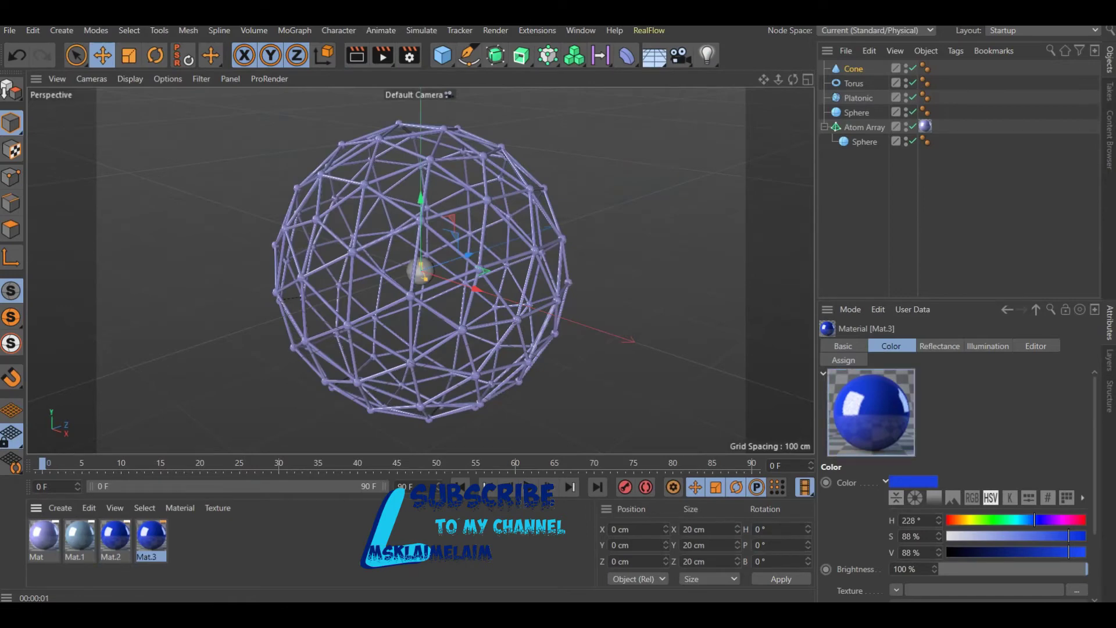
double_click(151, 536)
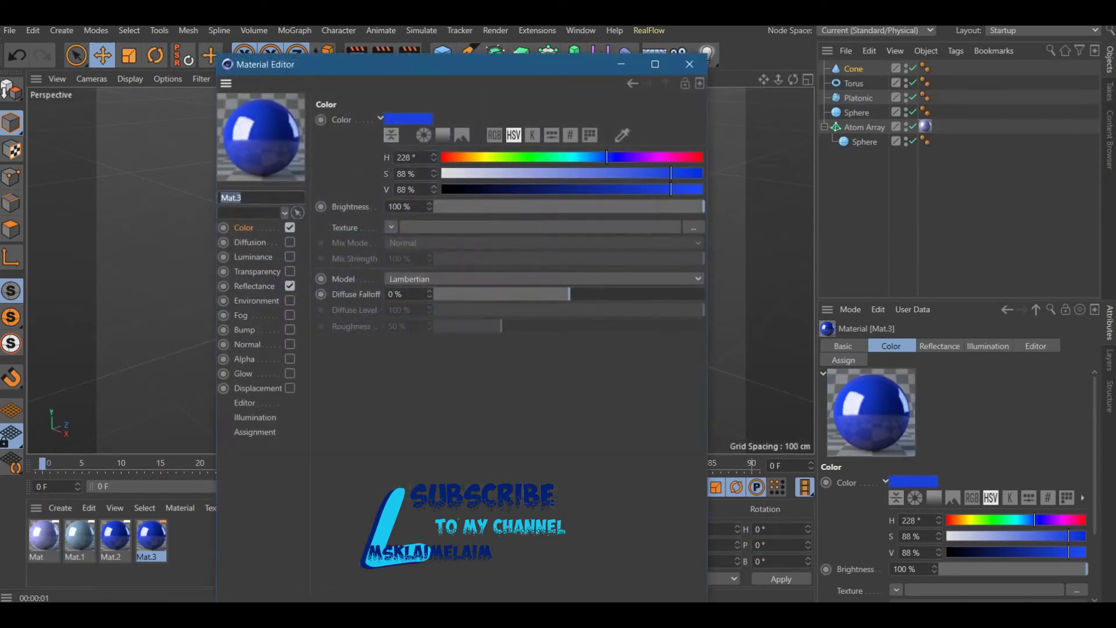
left_click_drag(606, 157, 649, 157)
left_click(688, 64)
Duplicate Mat.3 as pink Mat.4 (hue 315°) and apply Mat.1 to the cone
key("ctrl+c")
key("ctrl+v")
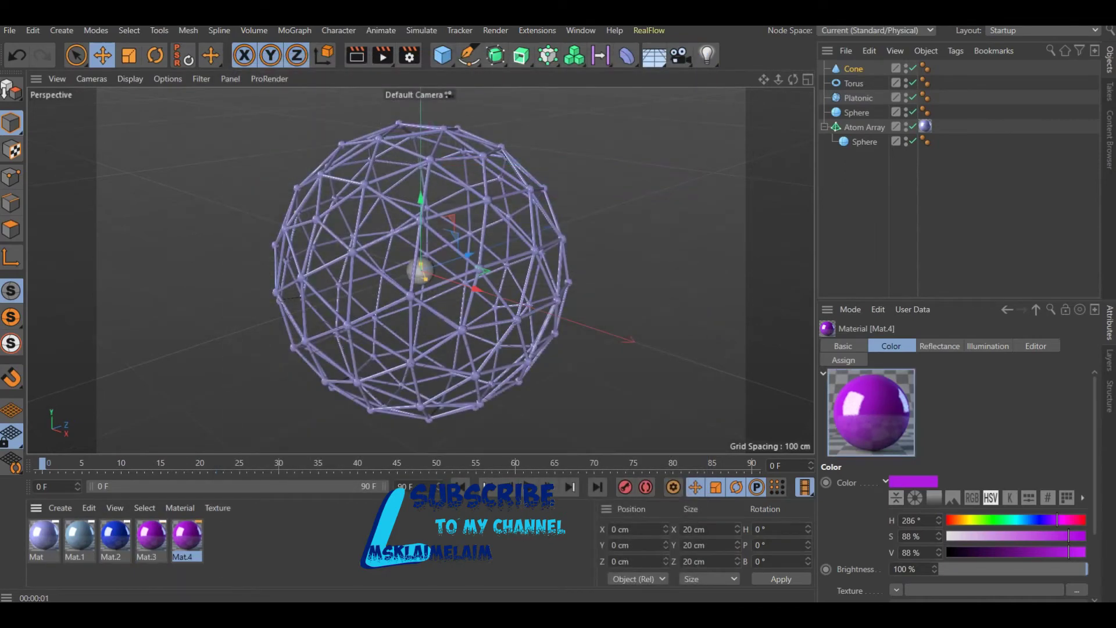
double_click(188, 536)
left_click_drag(649, 157, 692, 173)
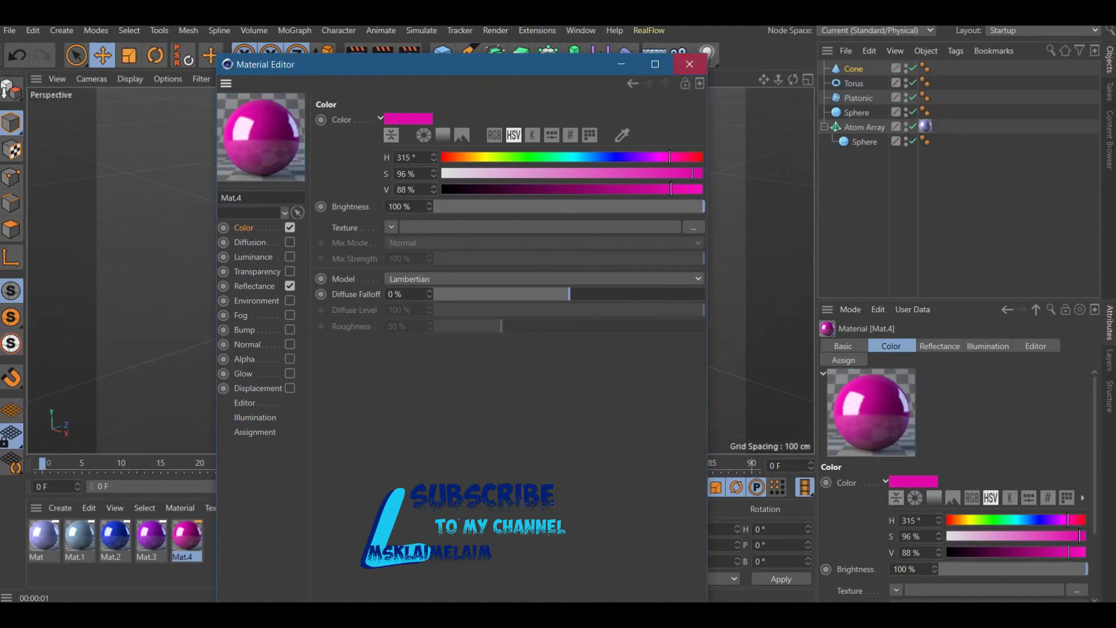
left_click(690, 64)
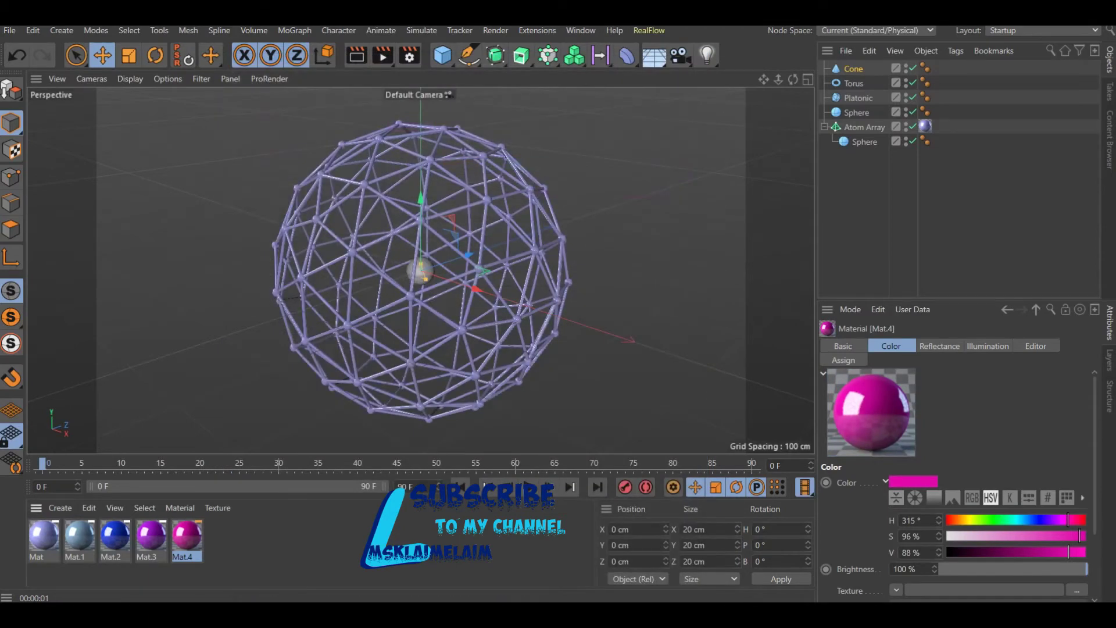
left_click_drag(80, 536, 854, 69)
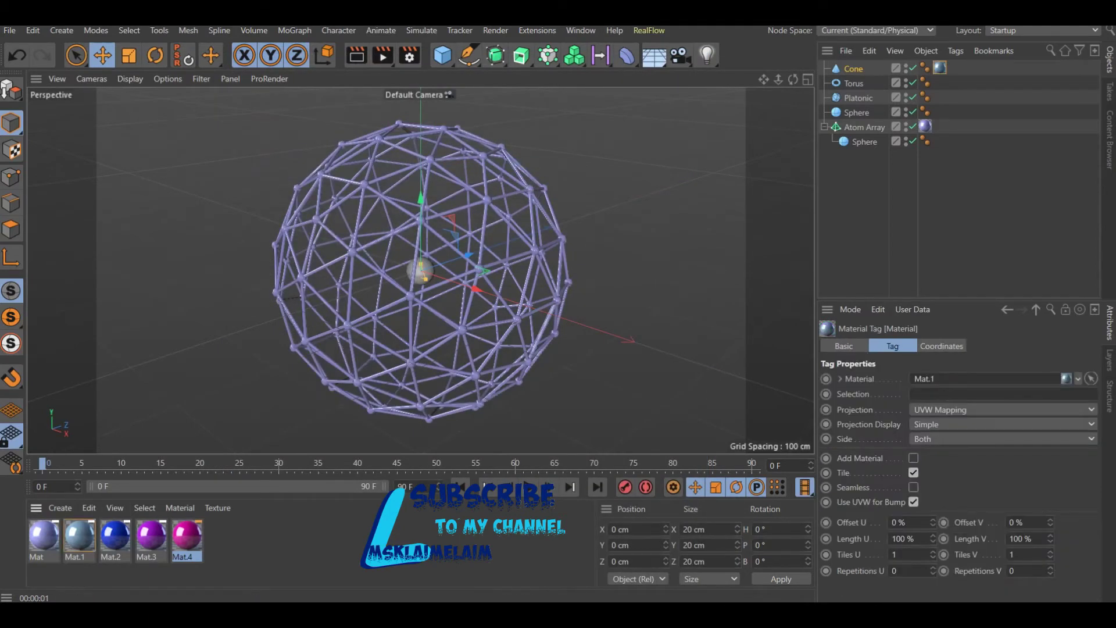
Assign Mat.2 to the Torus, Mat.3 to the Platonic and Mat.4 to the Sphere
left_click_drag(116, 536, 853, 84)
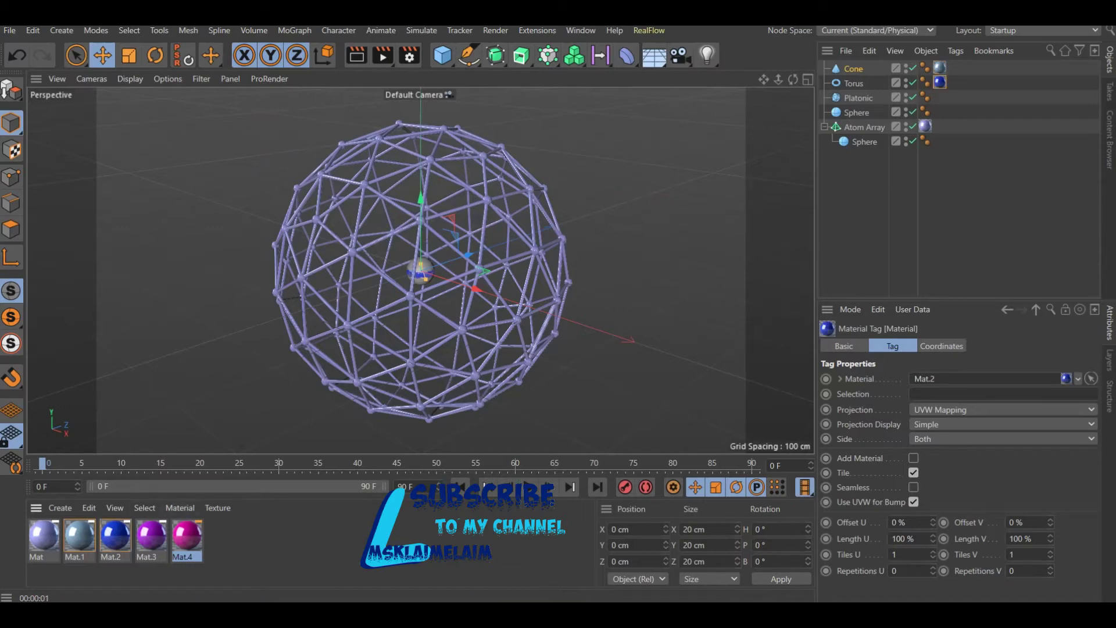
left_click_drag(151, 536, 858, 98)
left_click_drag(188, 536, 858, 112)
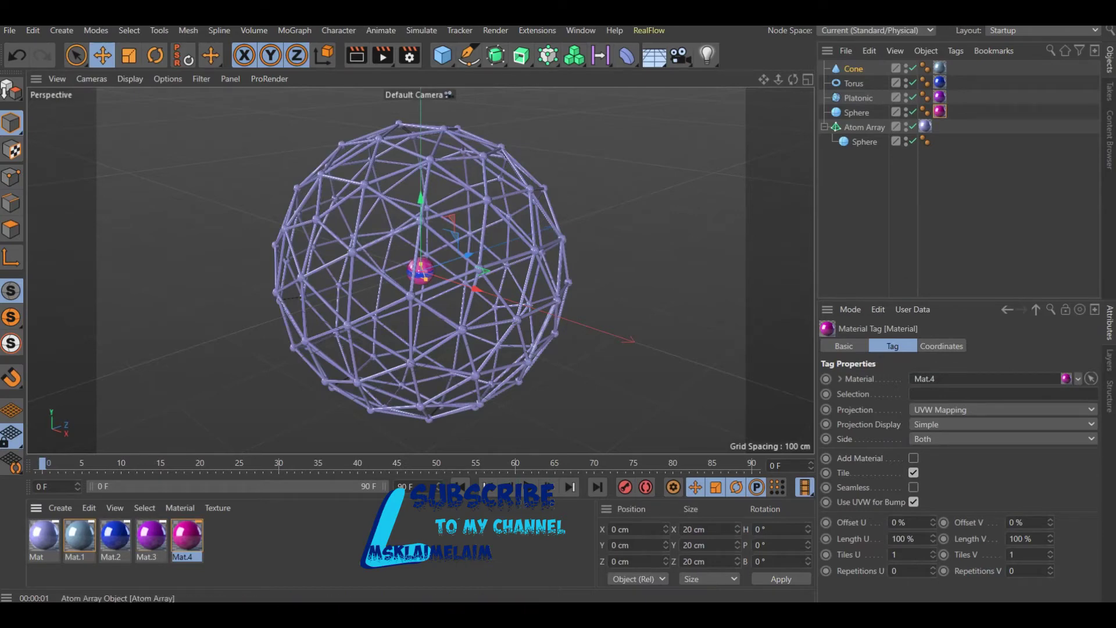
right_click(858, 127)
mouse_move(951, 201)
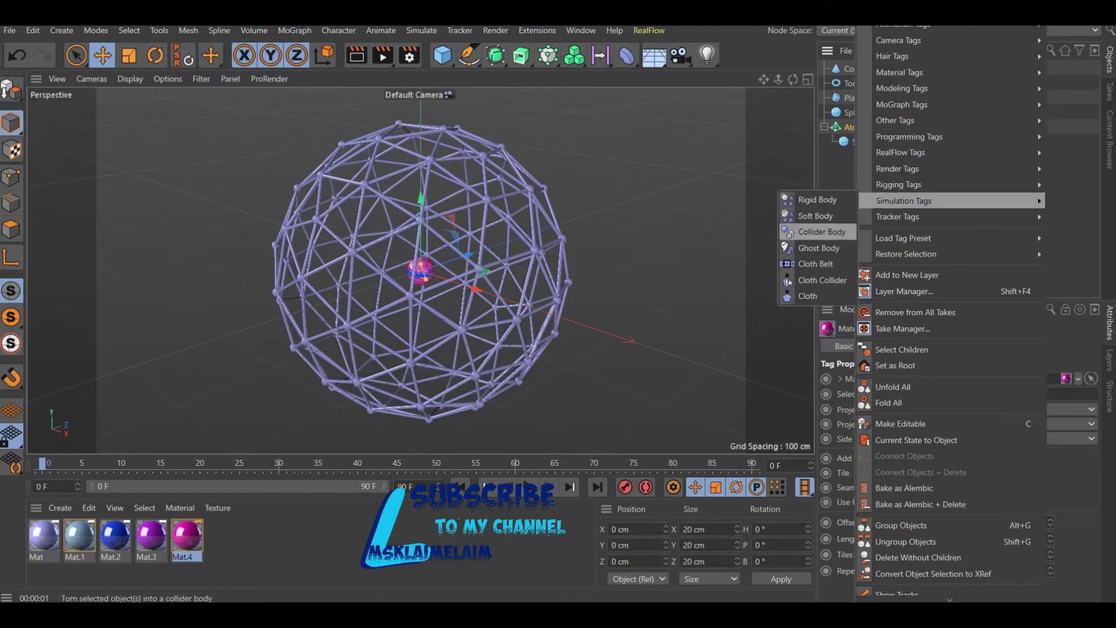
Tag the Atom Array as a Collider Body and add a particle Emitter
left_click(822, 232)
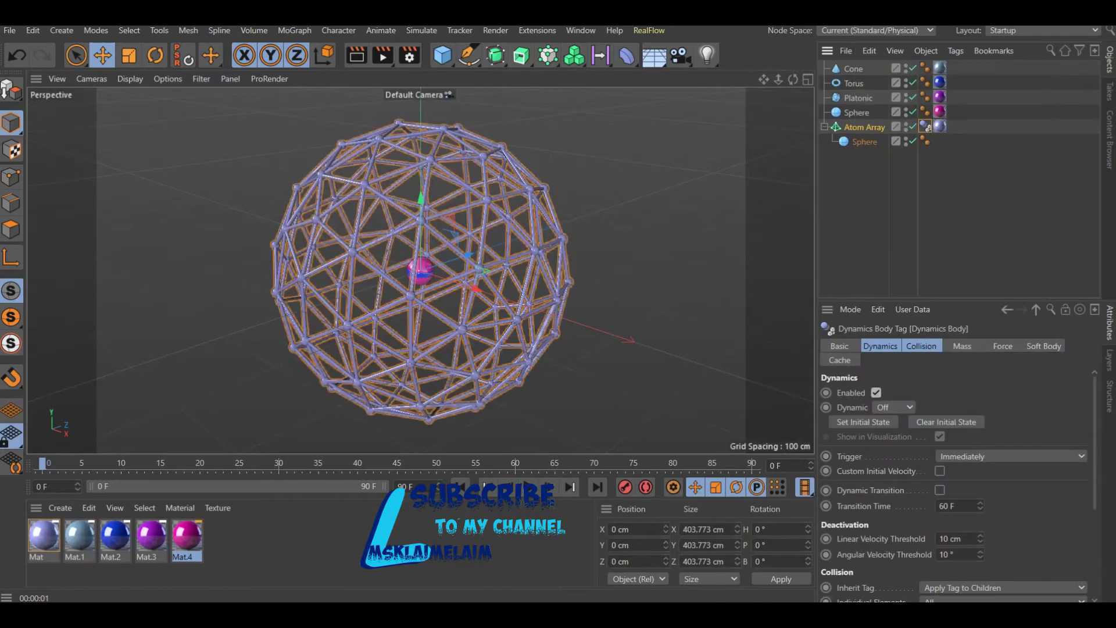
left_click(921, 345)
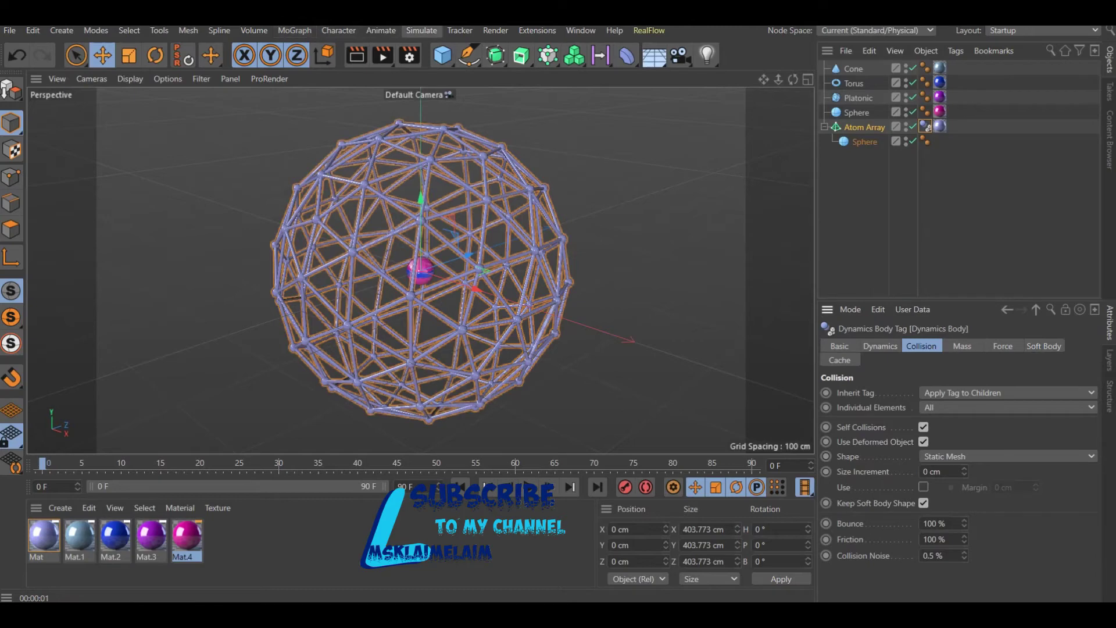
left_click(422, 31)
left_click(529, 95)
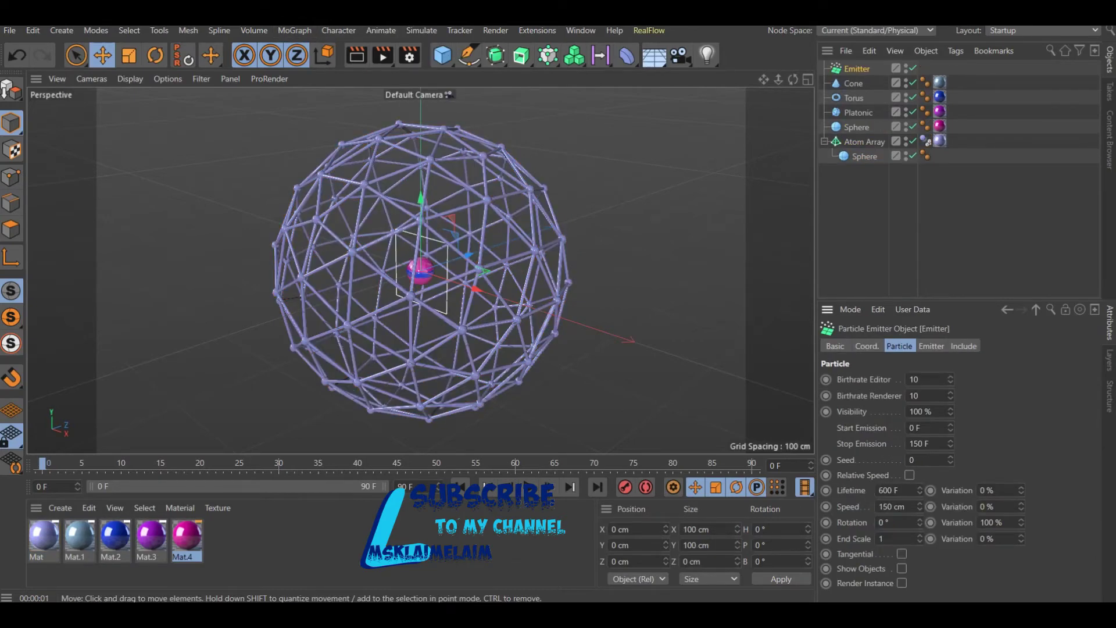
Rotate the emitter to 90° pitch, play the animation, and show the four-view layout
left_click(867, 346)
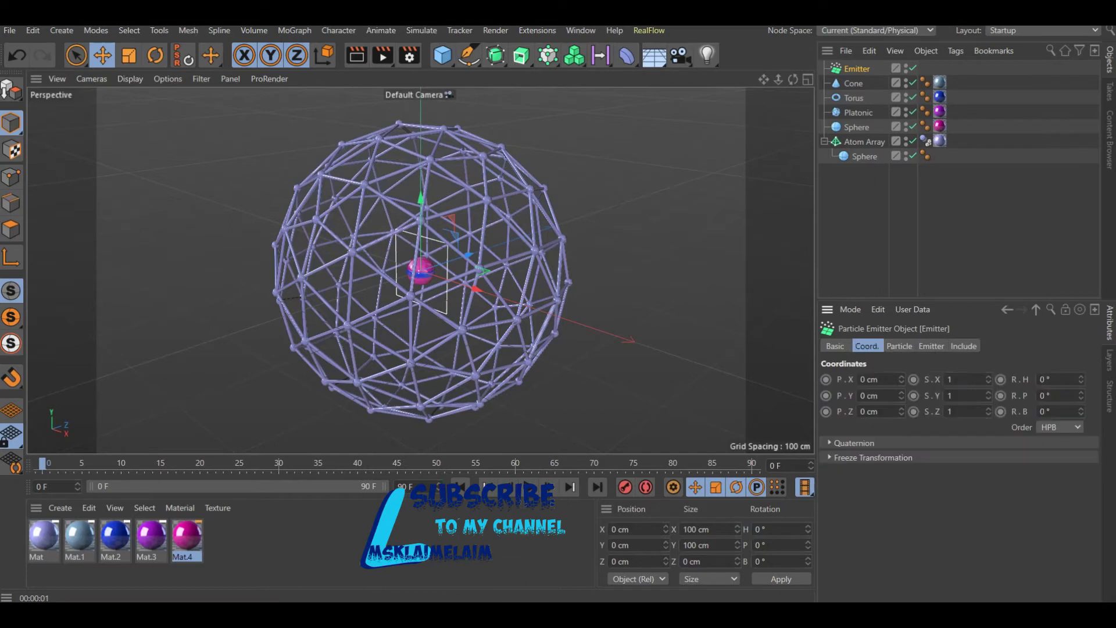
type("90")
key("Return")
left_click(528, 487)
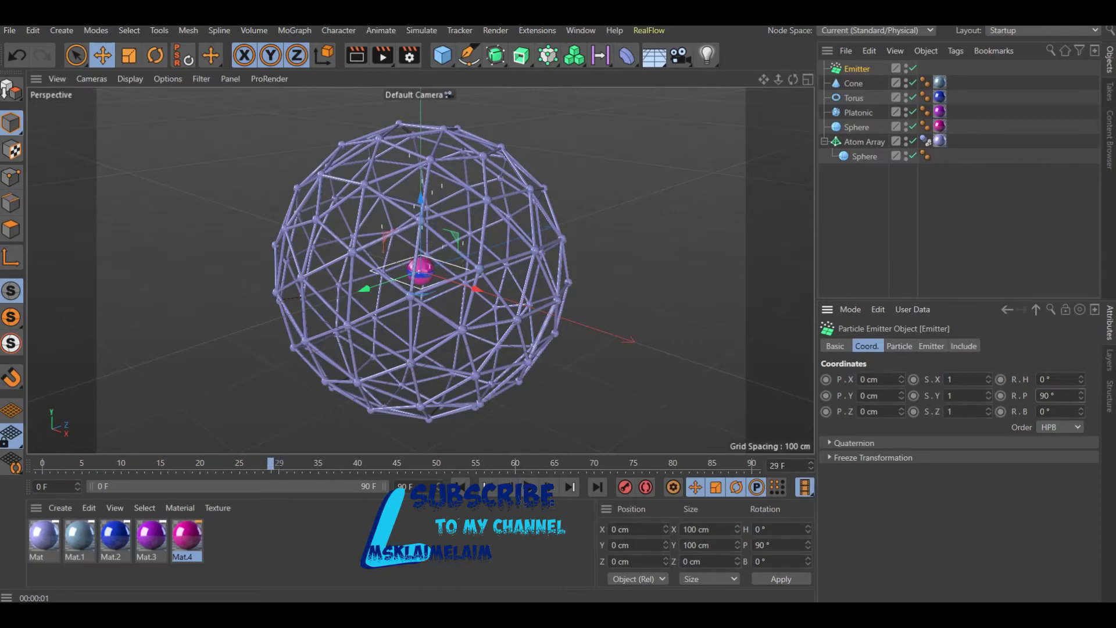
left_click(807, 79)
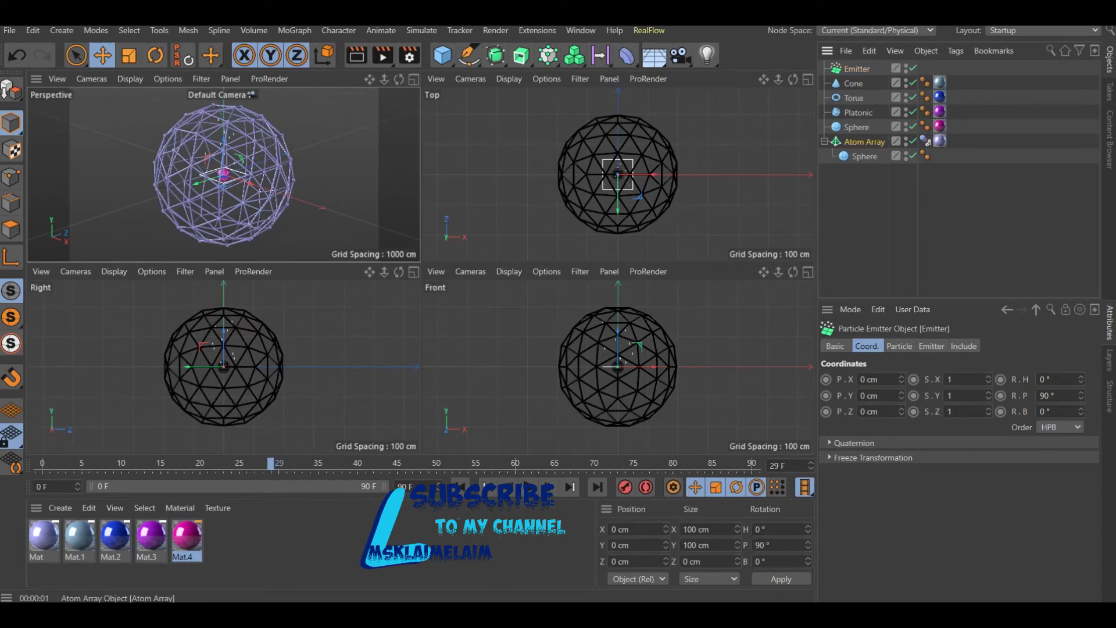
Raise the cage about 200 cm and lift the emitter to about 37 cm, in perspective view
left_click(865, 142)
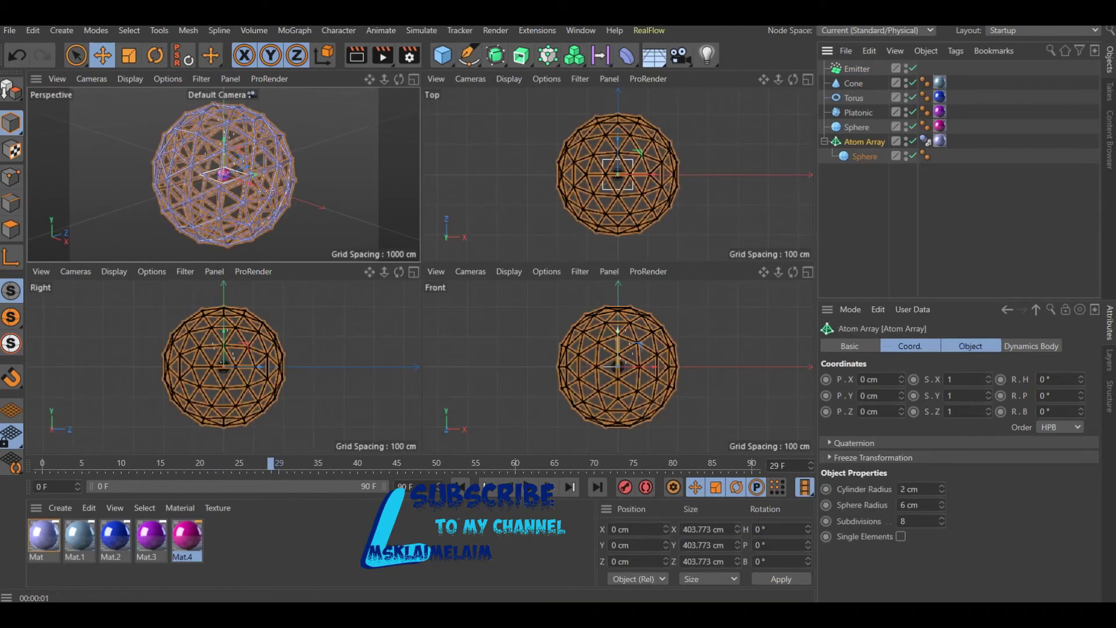
left_click_drag(617, 343, 618, 283)
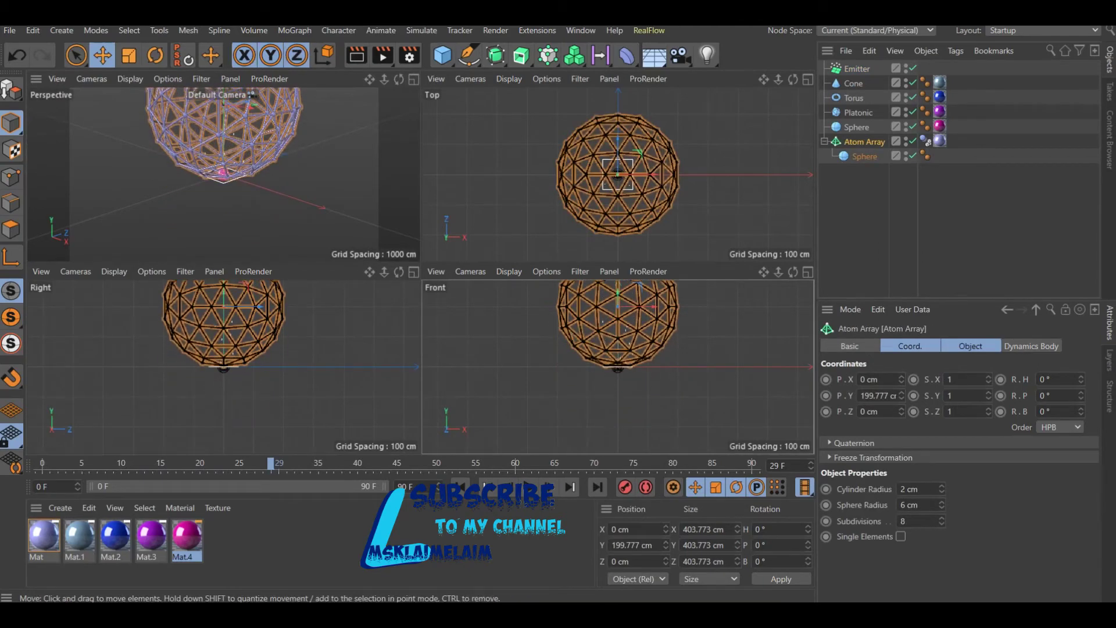
left_click(856, 69)
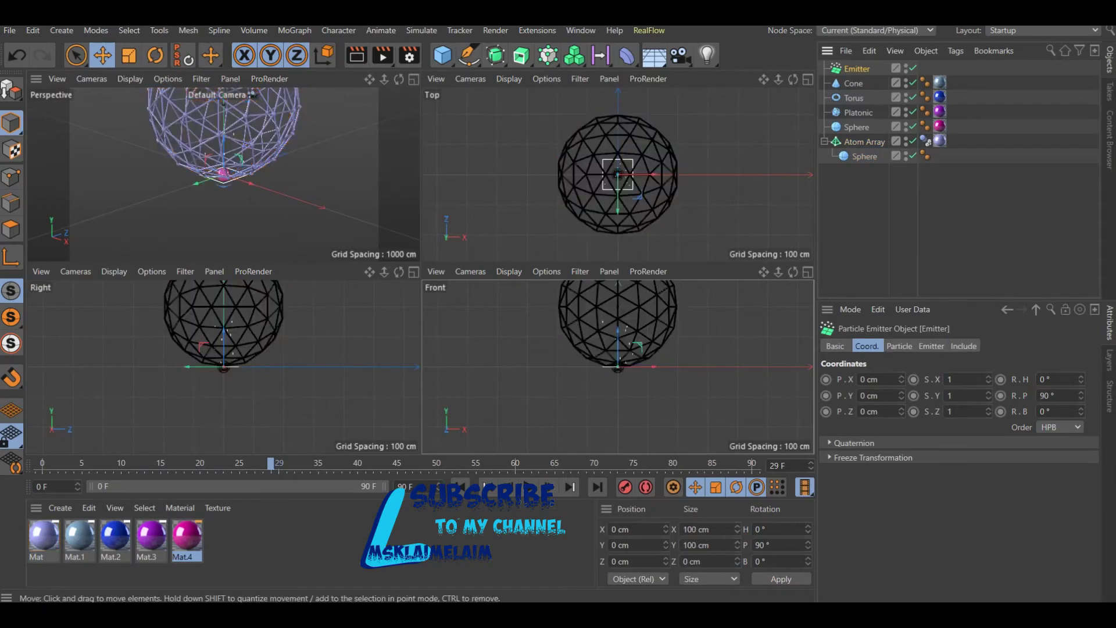
left_click_drag(763, 271, 618, 367)
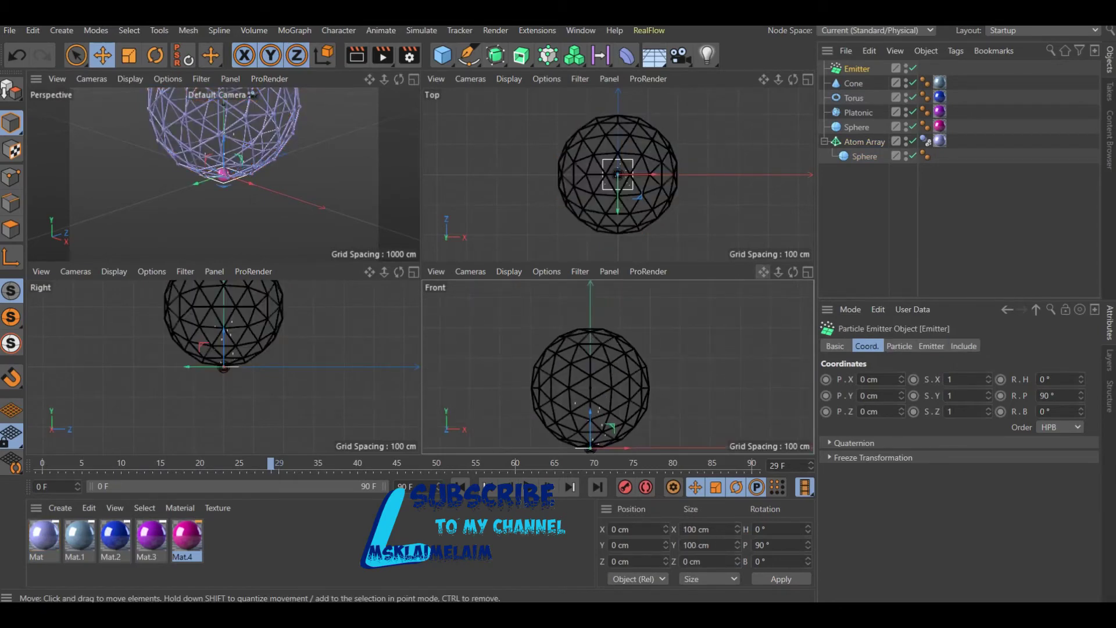
left_click_drag(590, 430, 590, 408)
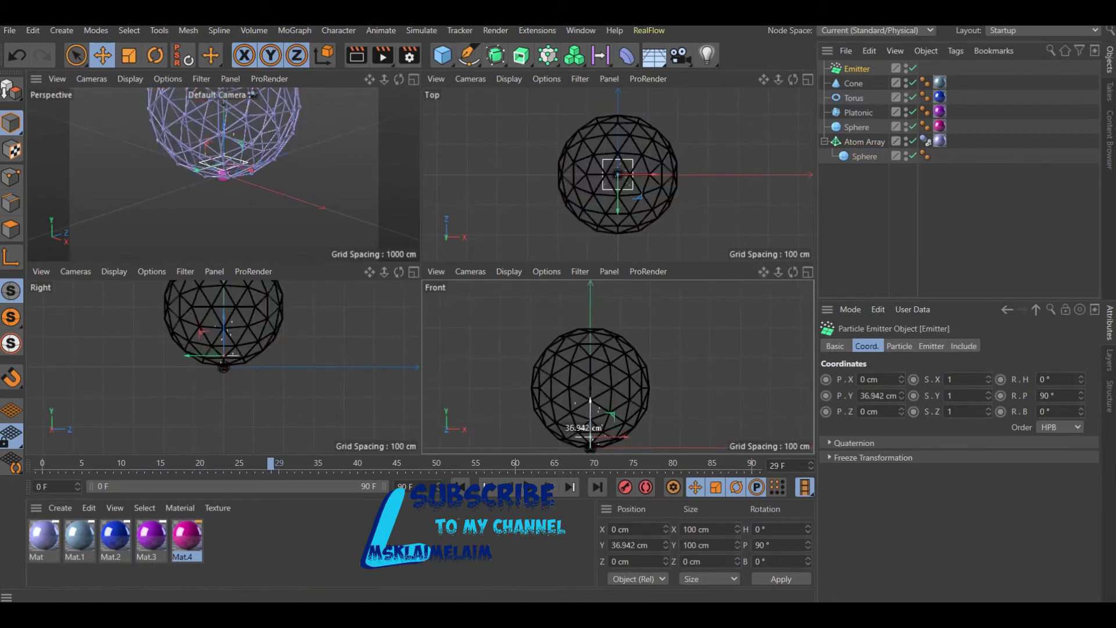
left_click(413, 78)
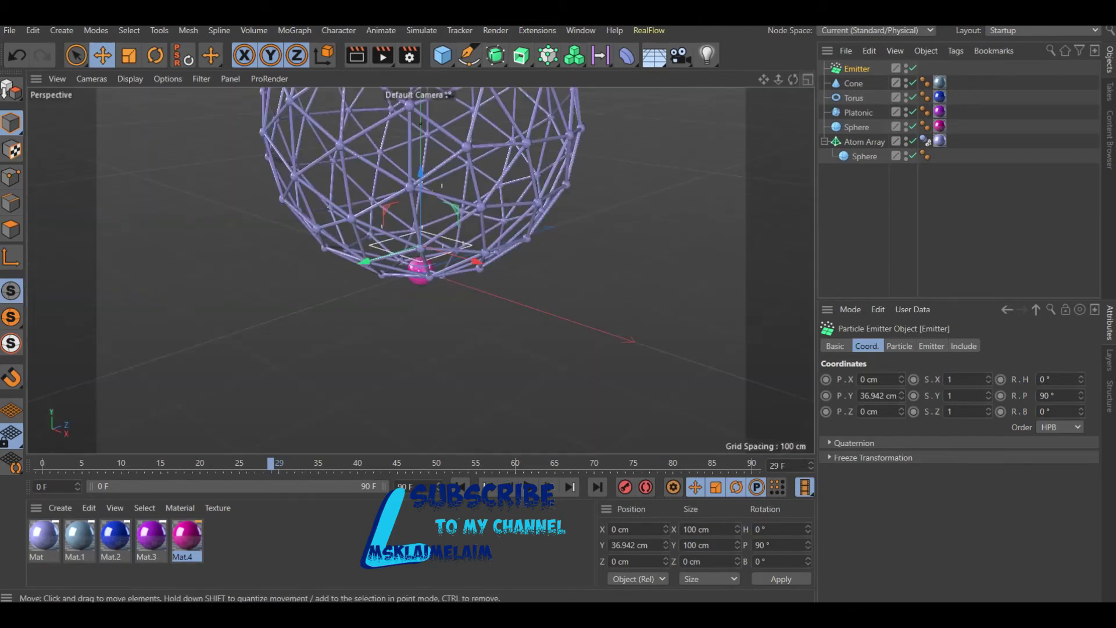
left_click_drag(763, 79, 734, 236)
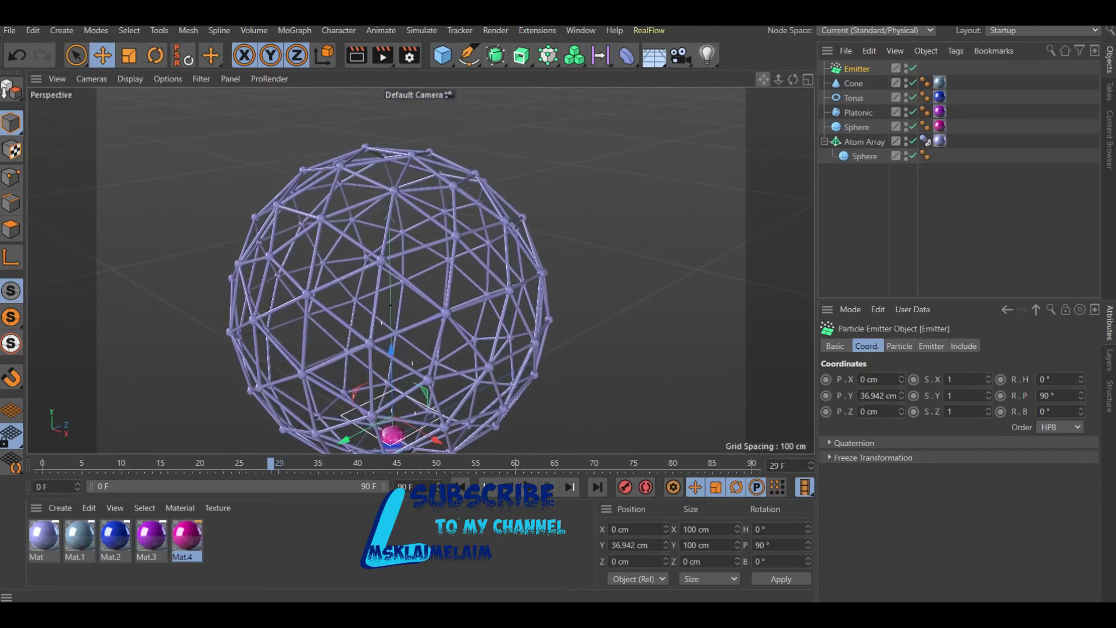
Parent the Cone, Torus, Platonic and Sphere under the Emitter and enable Show Objects
left_click_drag(763, 79, 767, 44)
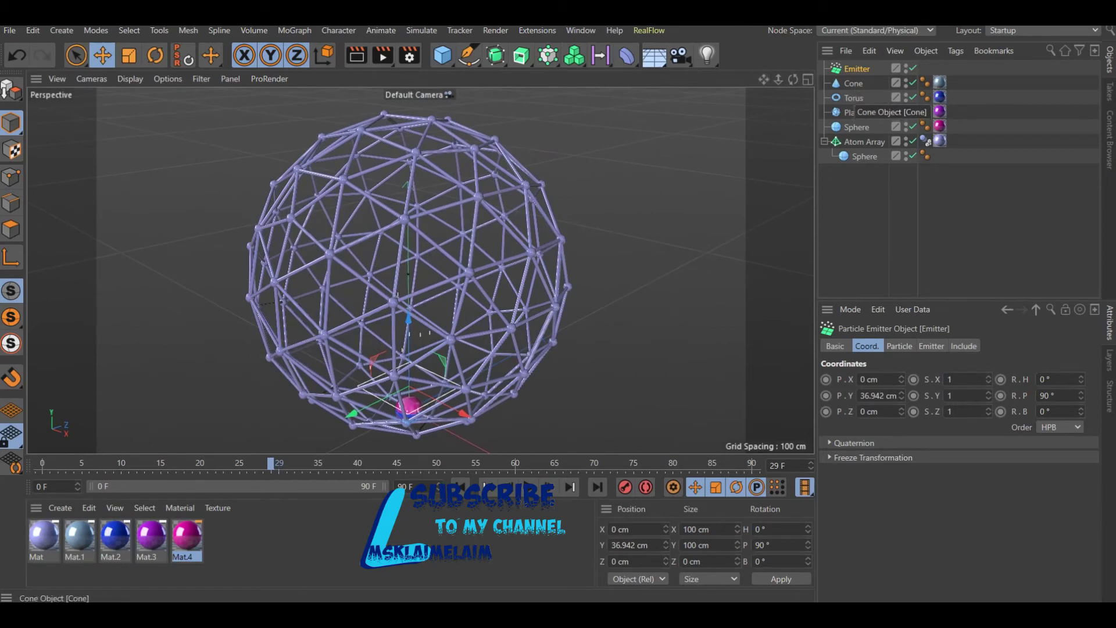
left_click(853, 83)
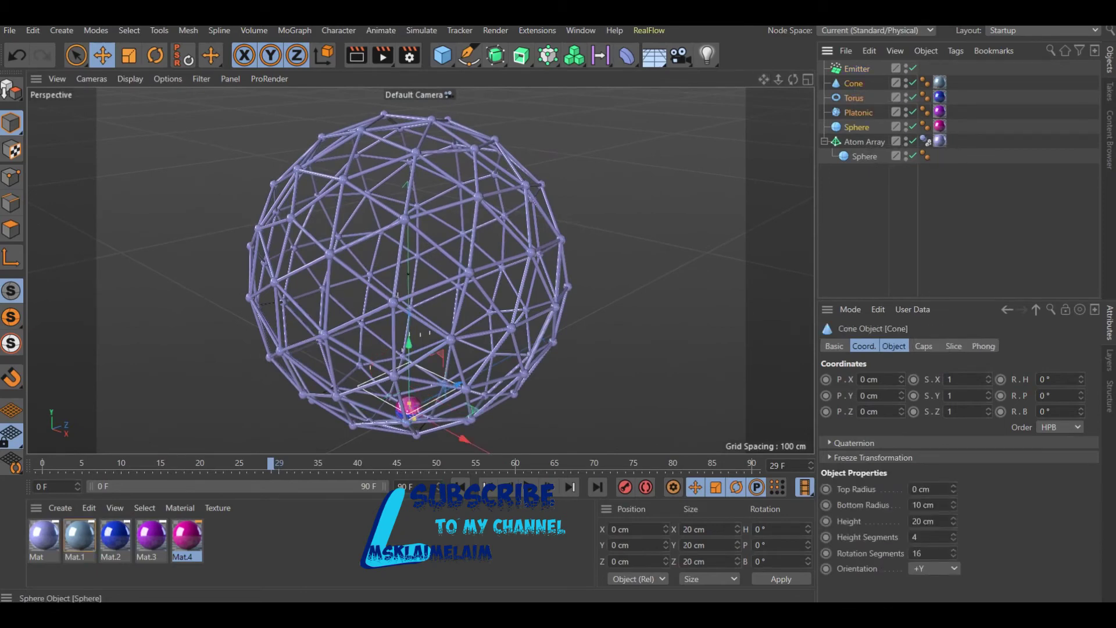
left_click(857, 127, "shift")
left_click_drag(856, 126, 857, 69)
left_click(857, 68)
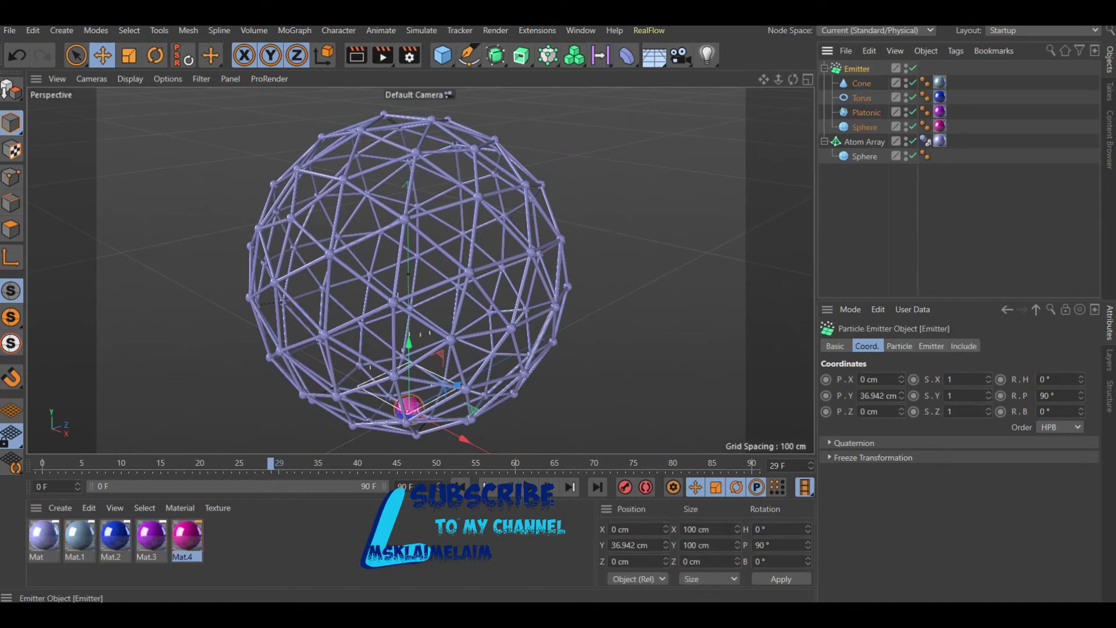
left_click(900, 346)
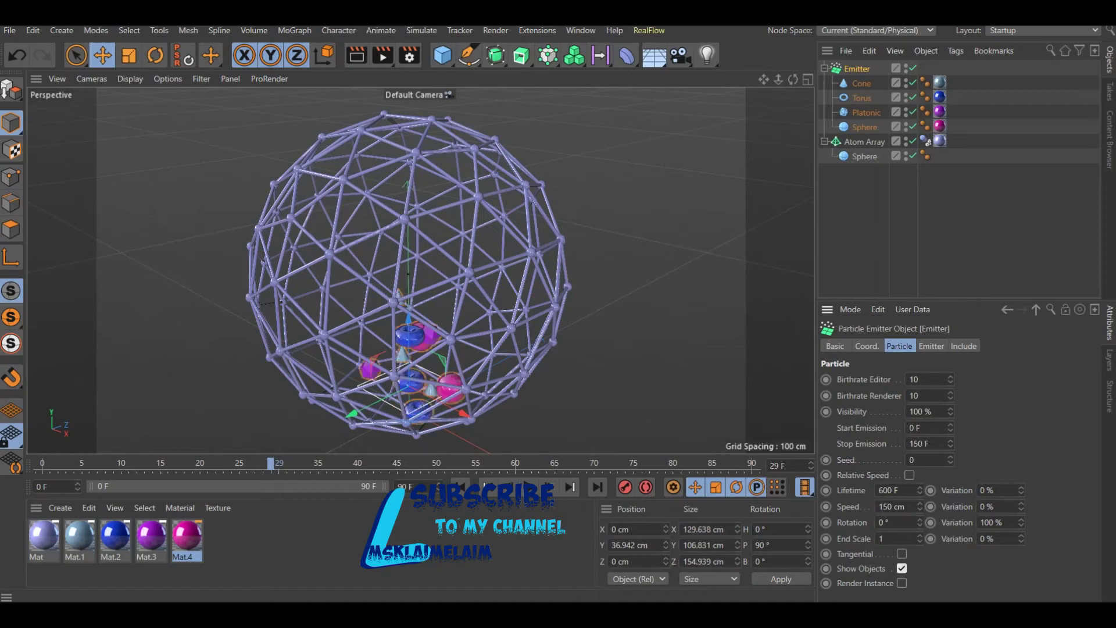
Play the particle emission from frame 0, then rewind to the start
left_click(459, 486)
left_click(527, 487)
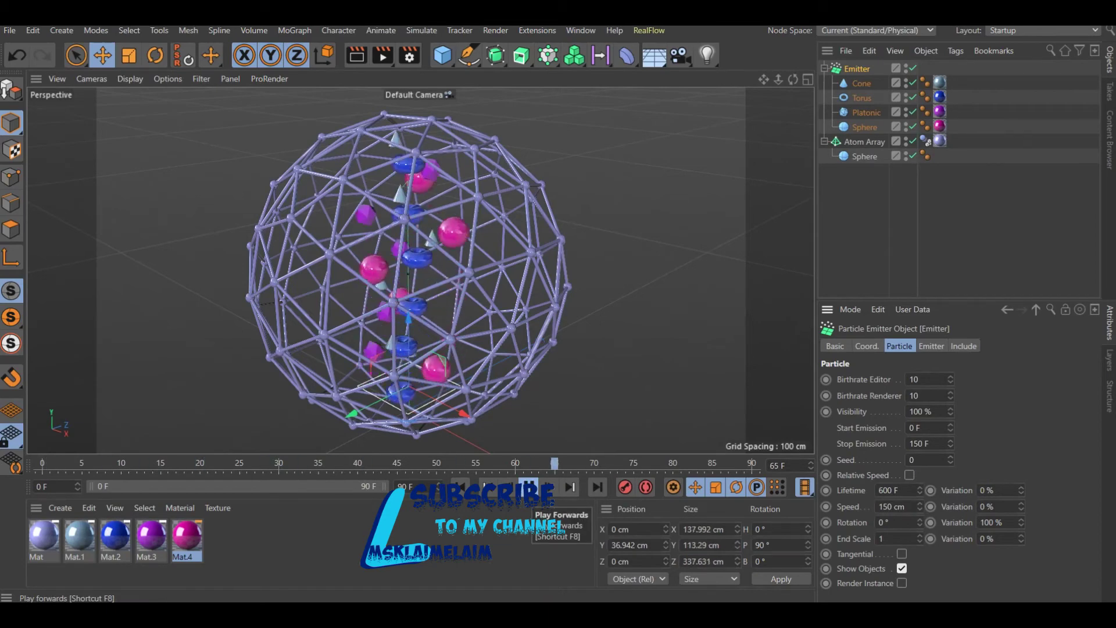
left_click(459, 486)
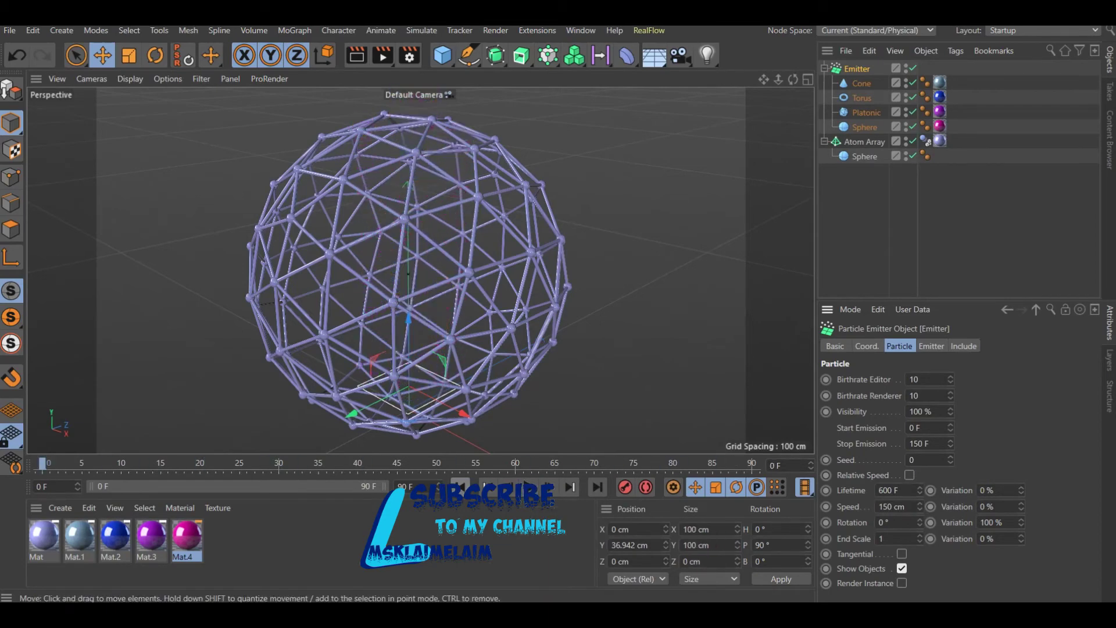
Give the Cone a Rigid Body dynamics tag
right_click(853, 68)
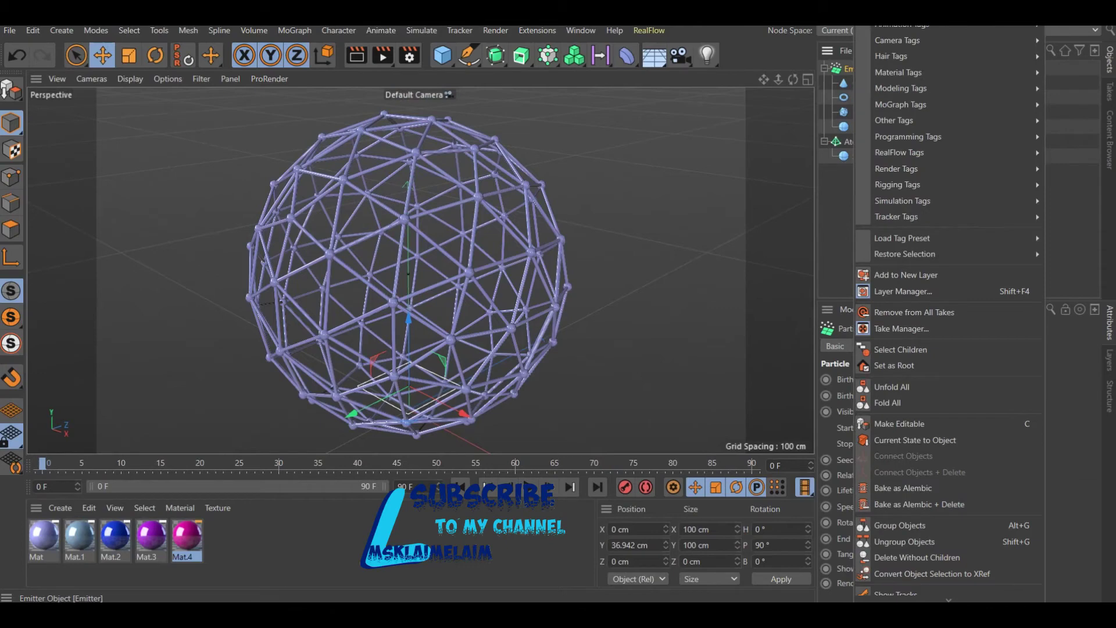
left_click(900, 349)
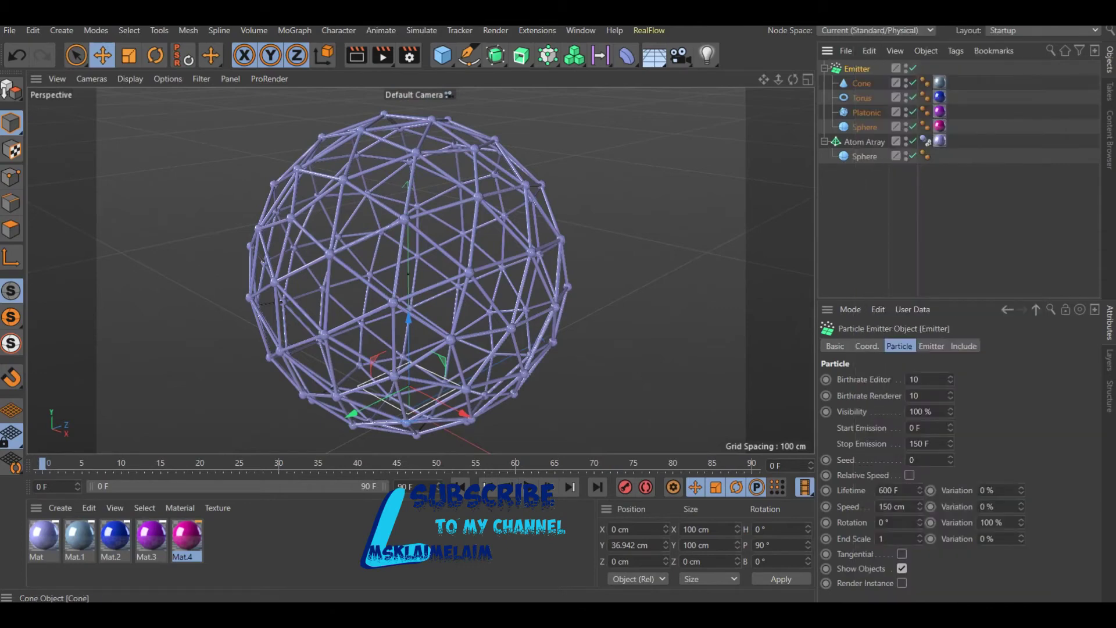
right_click(866, 112)
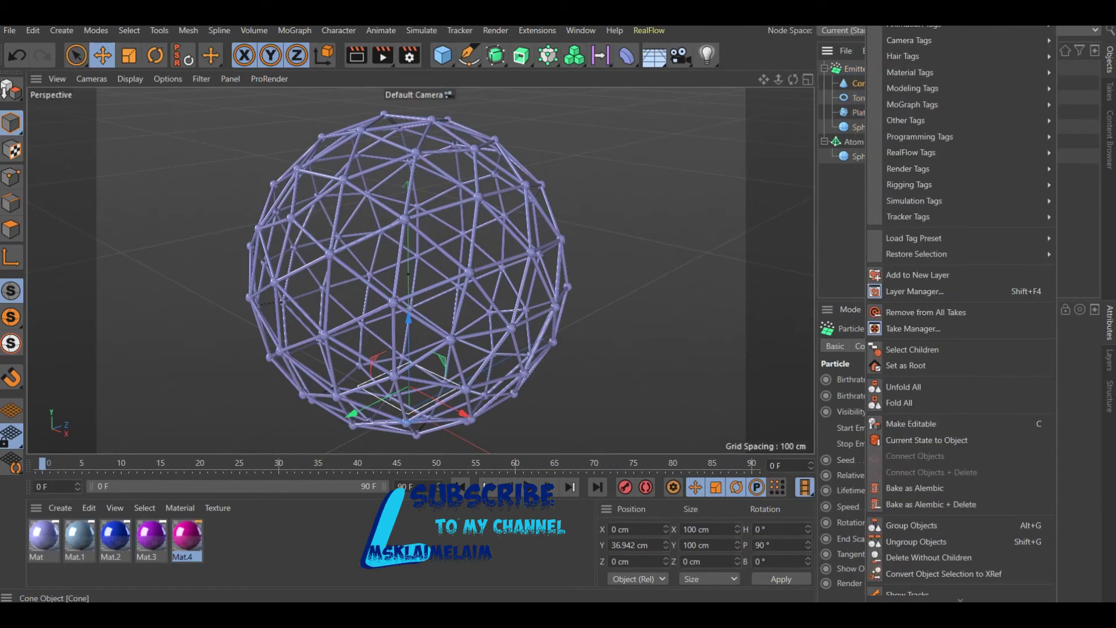
left_click(862, 83)
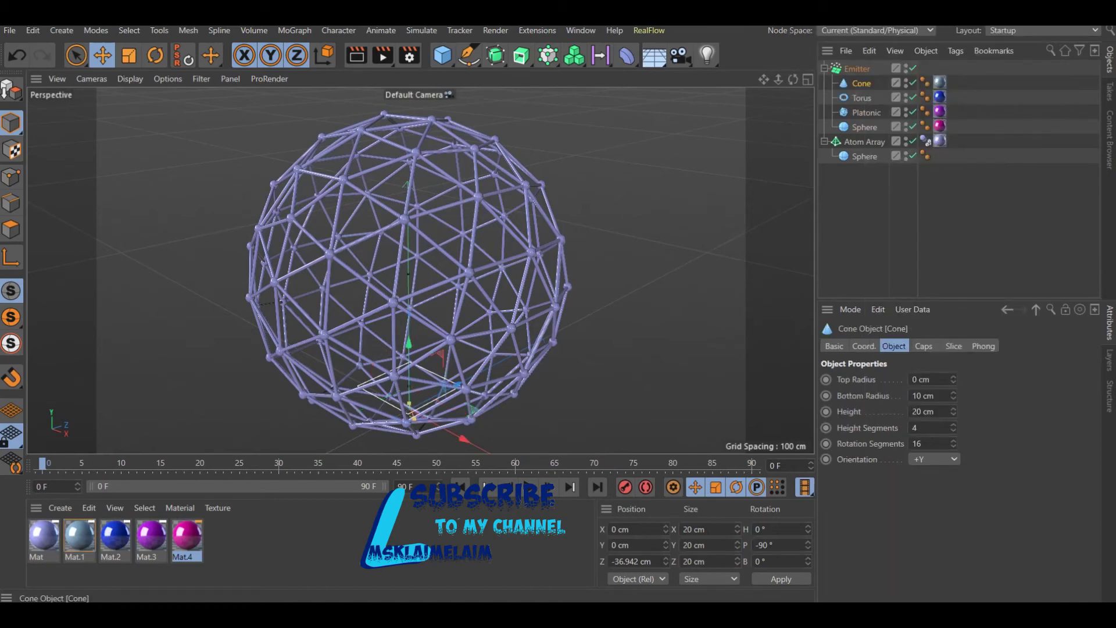
right_click(861, 83)
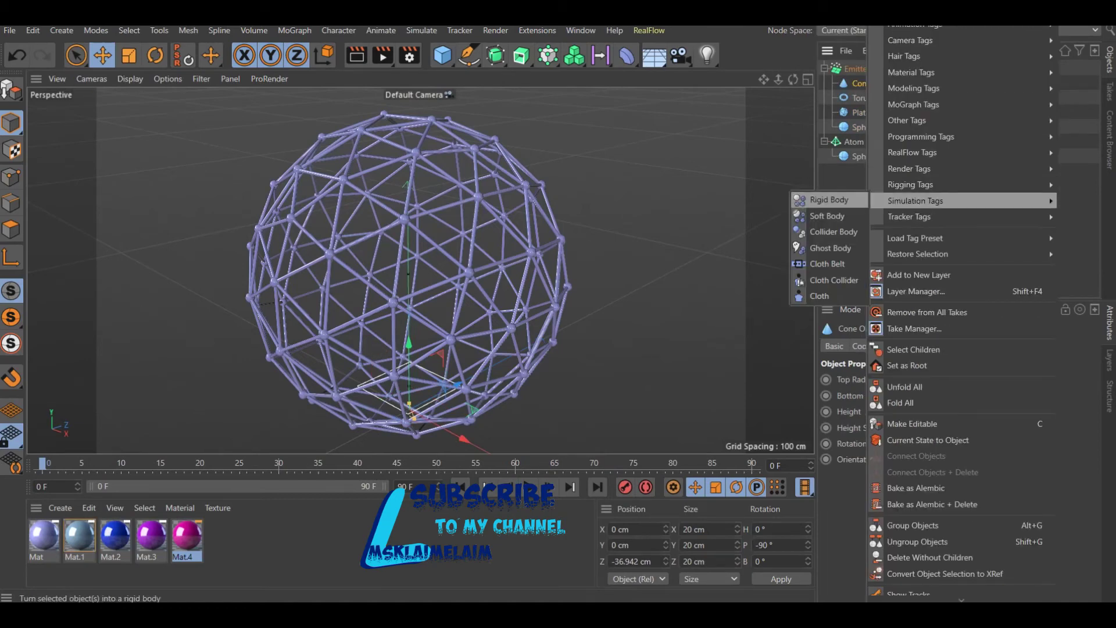
left_click(829, 200)
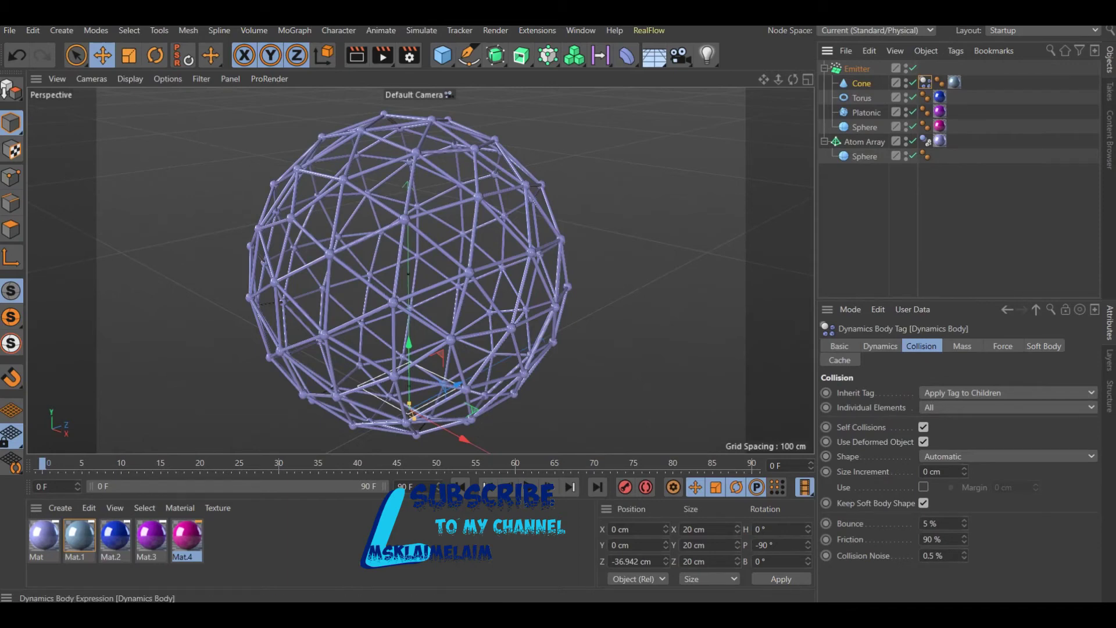
Copy the Cone's Rigid Body tag onto Torus, Platonic and Sphere, then play the simulation
left_click_drag(925, 82, 954, 96, "ctrl")
left_click_drag(955, 97, 954, 126, "ctrl")
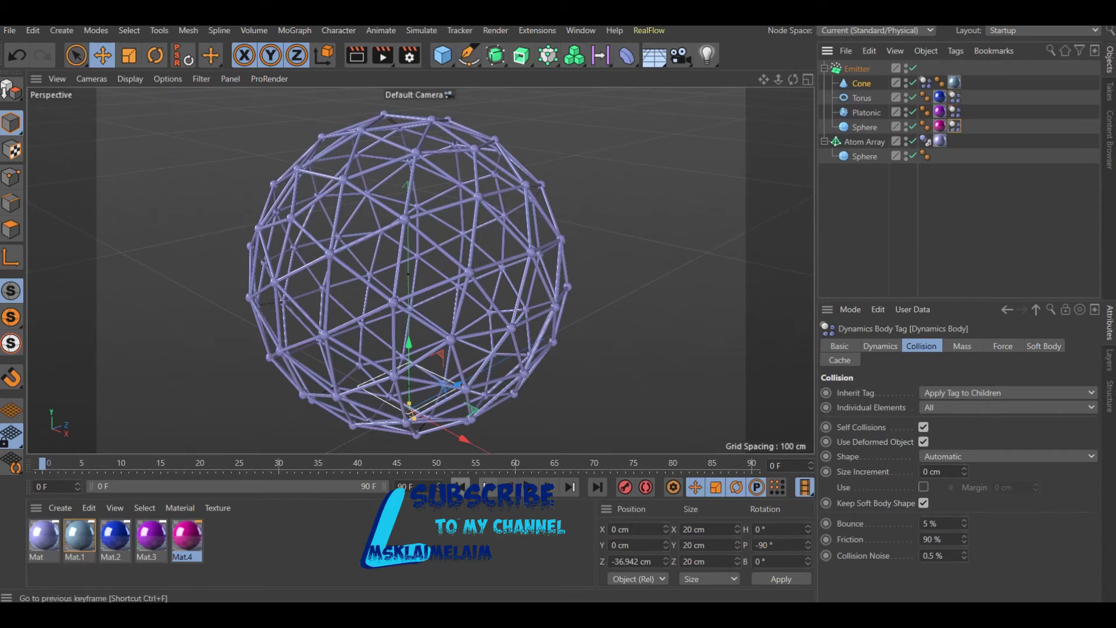
left_click(528, 487)
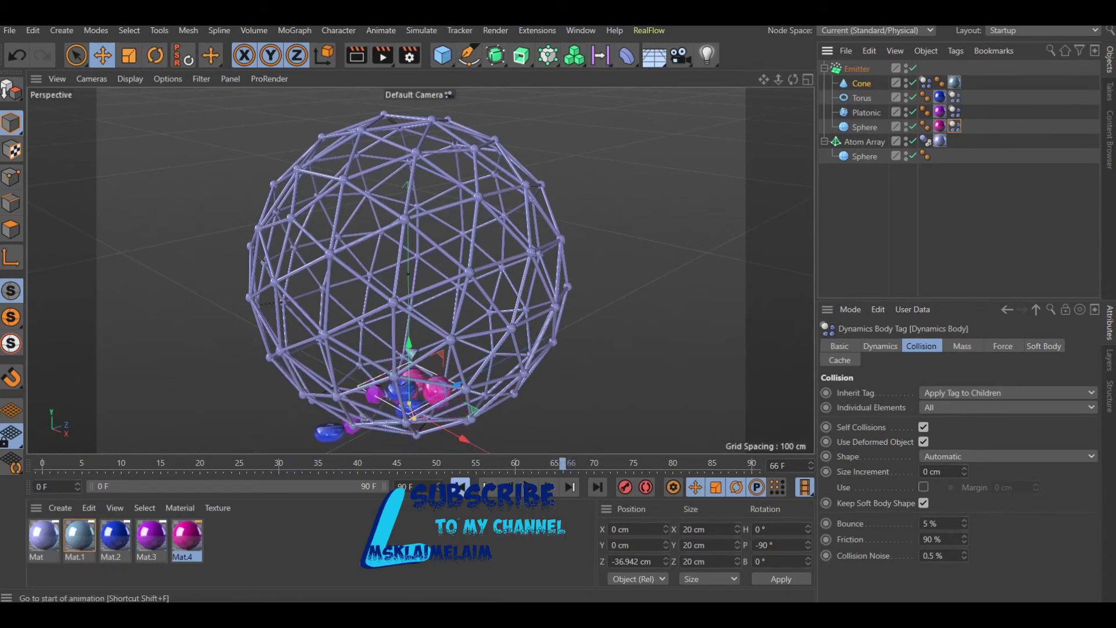
Add a Floor object with a Collider Body tag
left_click(460, 487)
left_click(654, 55)
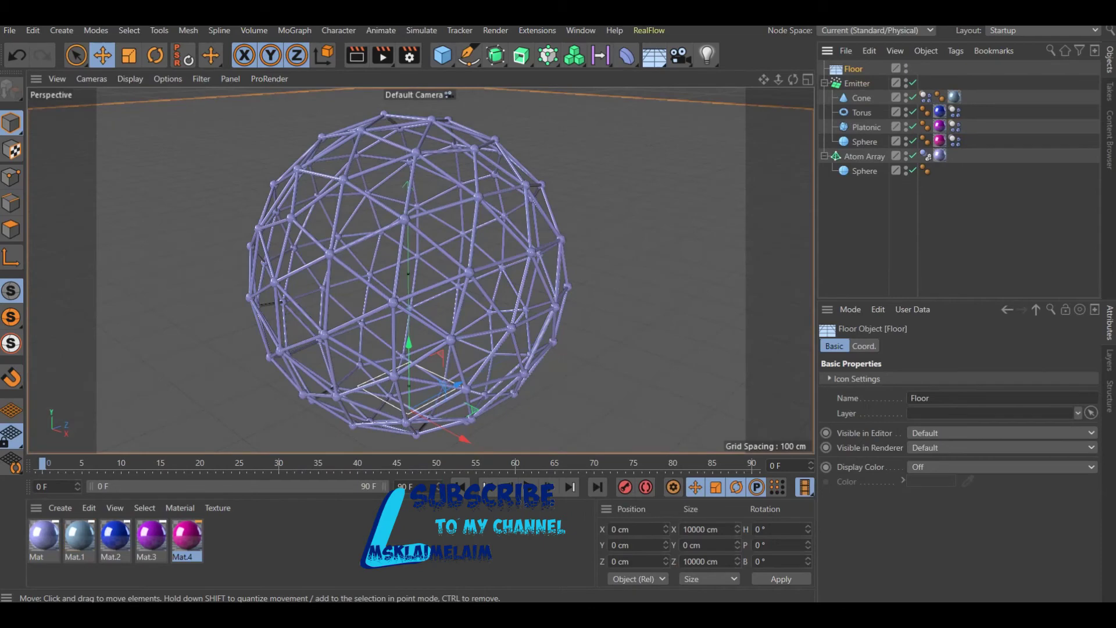
right_click(853, 69)
mouse_move(894, 184)
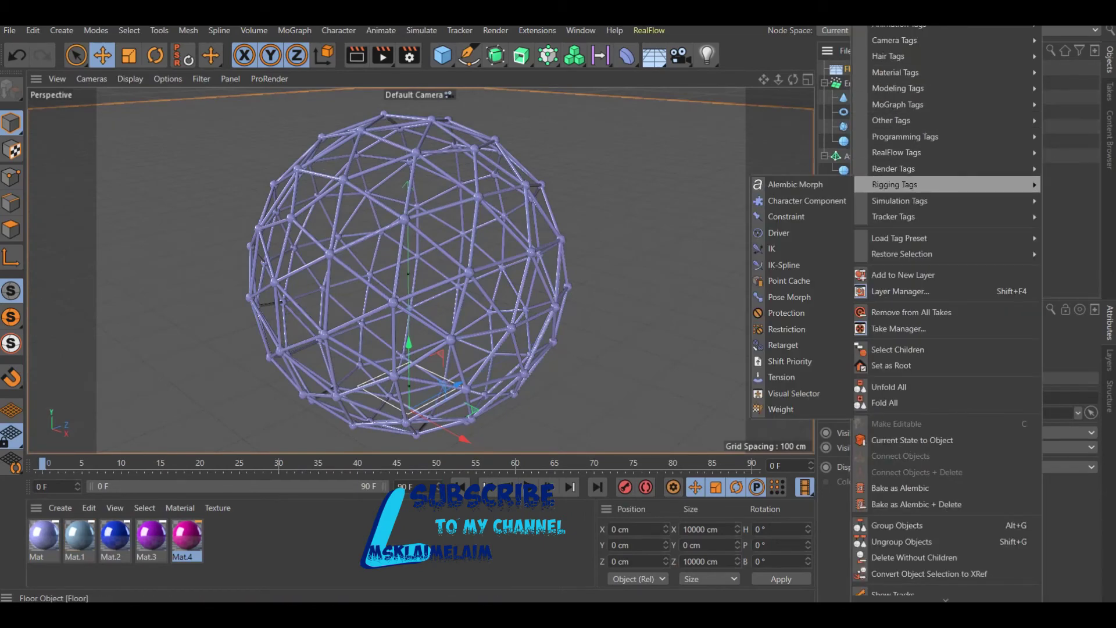
left_click(1070, 232)
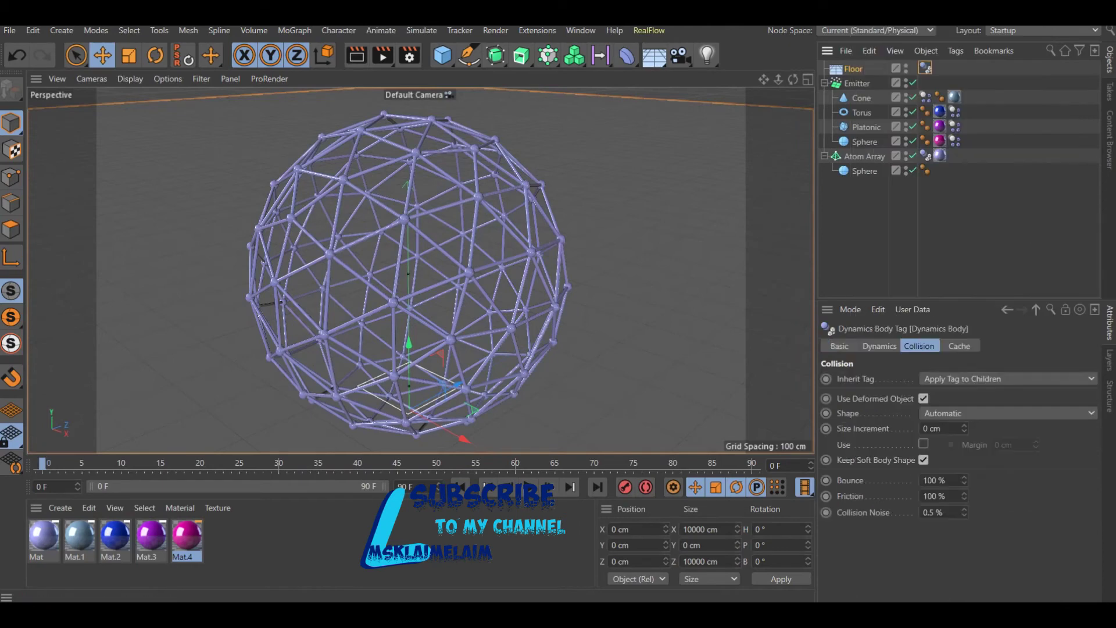
Replay the simulation from the start and select the cage sphere's dynamics tag
left_click(528, 487)
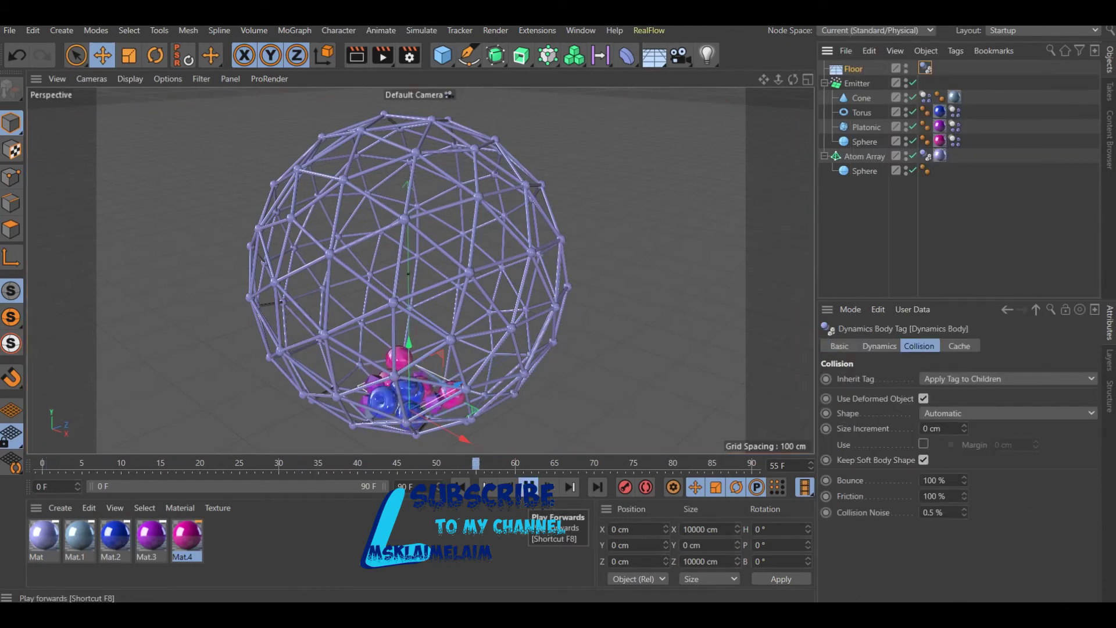
left_click(528, 487)
left_click(460, 487)
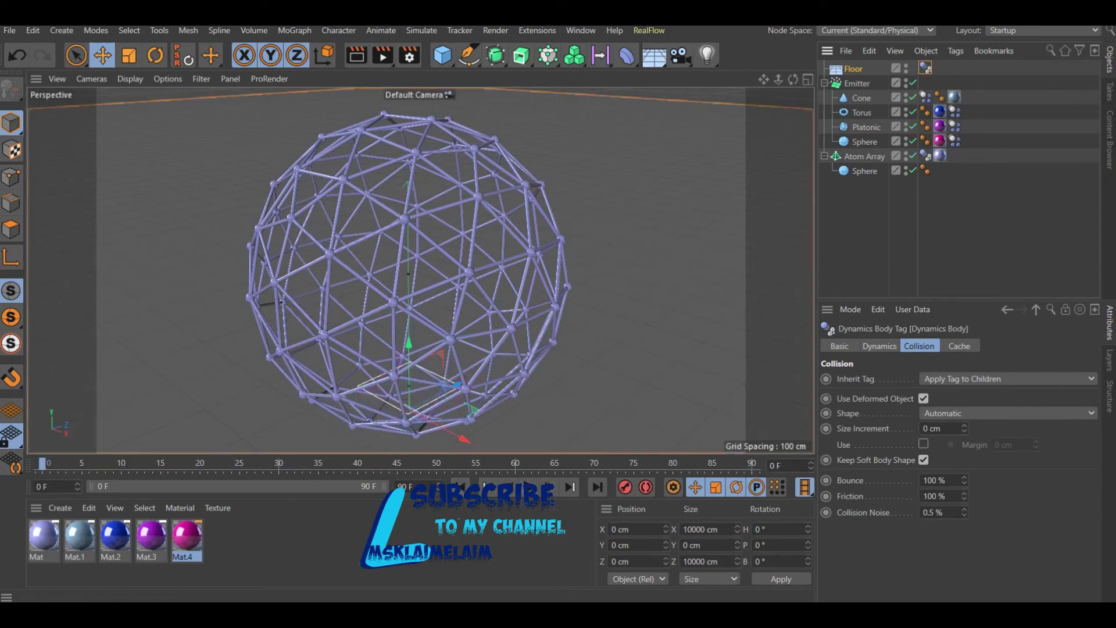
left_click(926, 170)
key("F8")
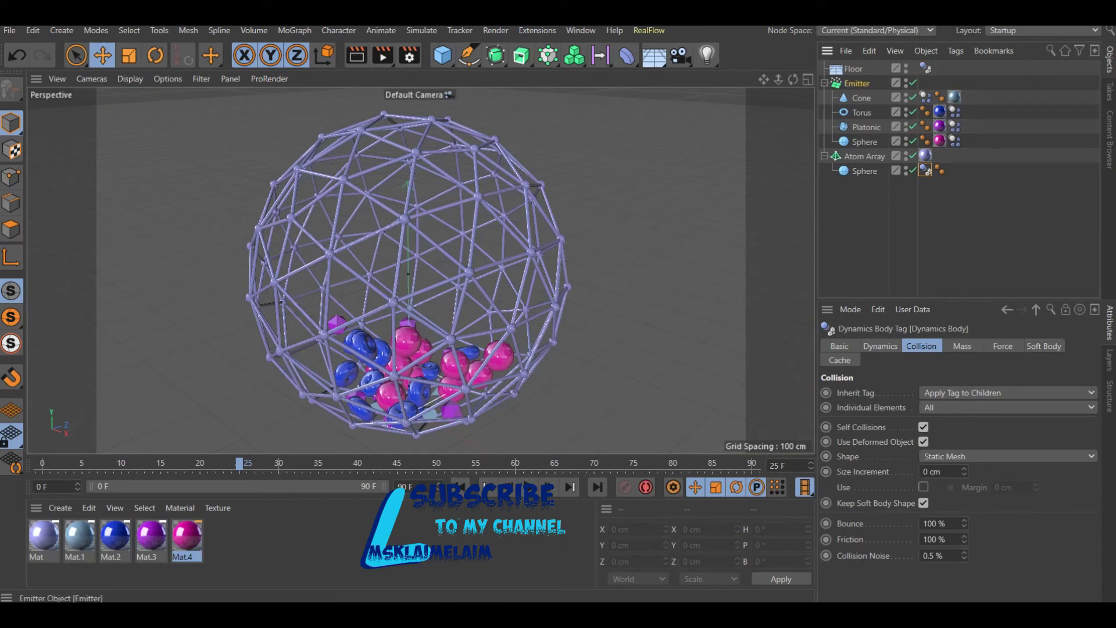
Set the Emitter's editor birthrate to 100, extend the timeline to 200 frames, and replay
left_click(857, 84)
left_click(911, 379)
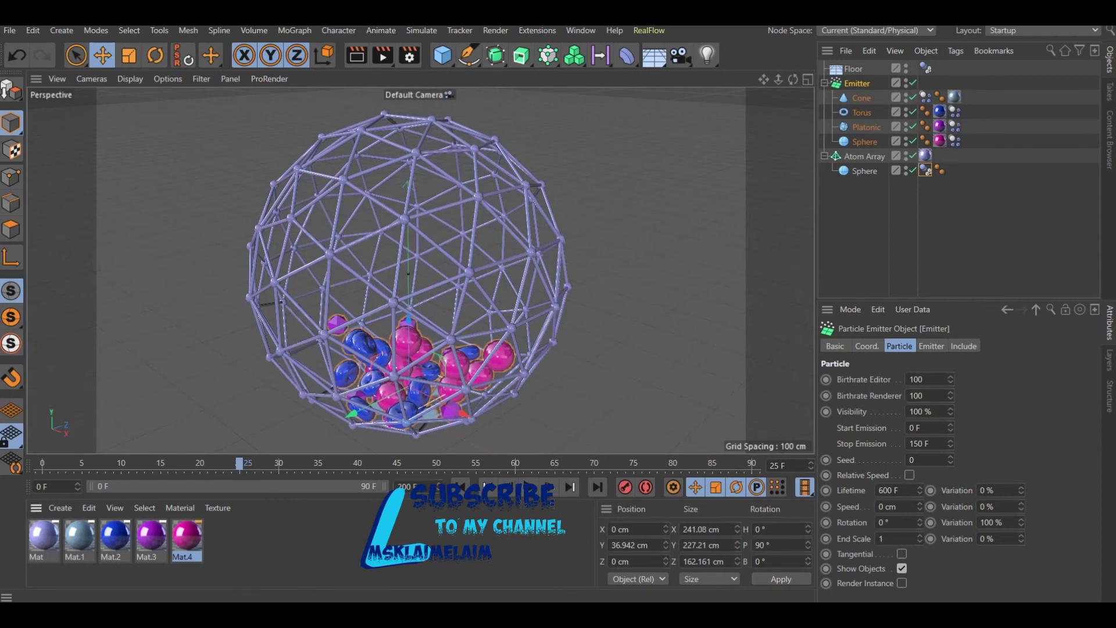
left_click_drag(380, 486, 488, 488)
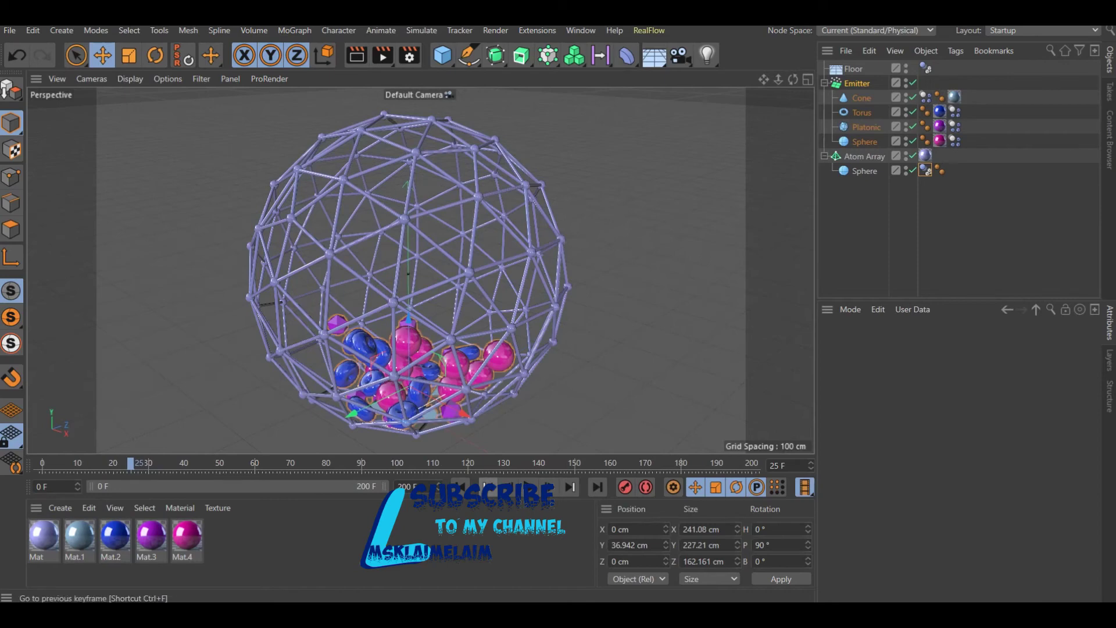
left_click(461, 487)
left_click(528, 487)
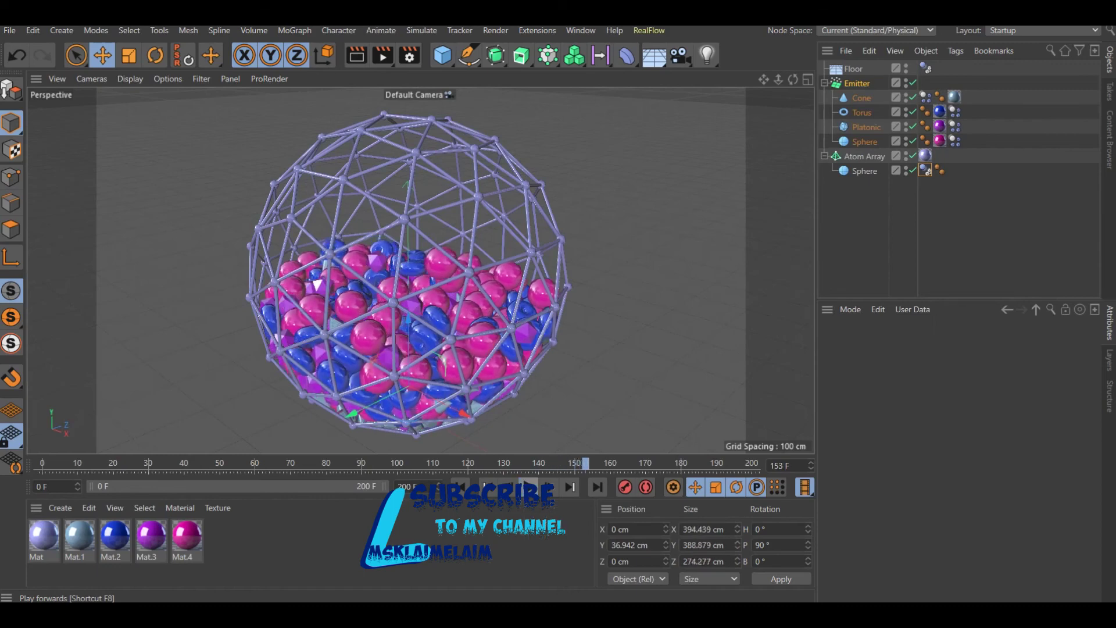
Render a viewport preview of frame 153 with shapes filling the cage
key("ctrl+r")
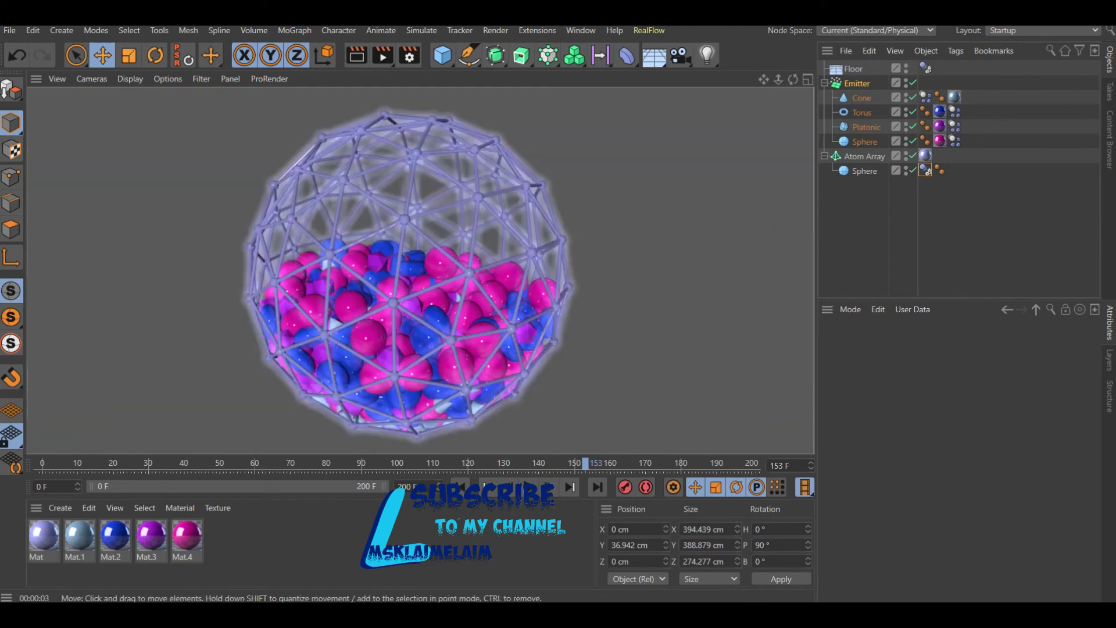
Add a Physical Sky to light the scene, undoing an accidental extra floor
left_click(654, 56)
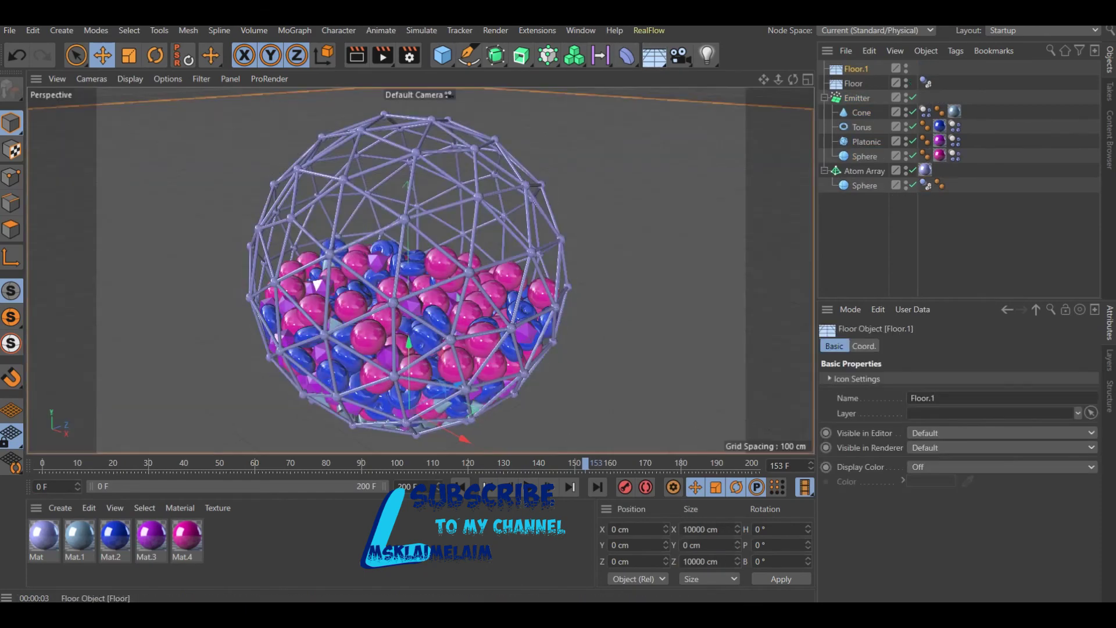
key("ctrl+z")
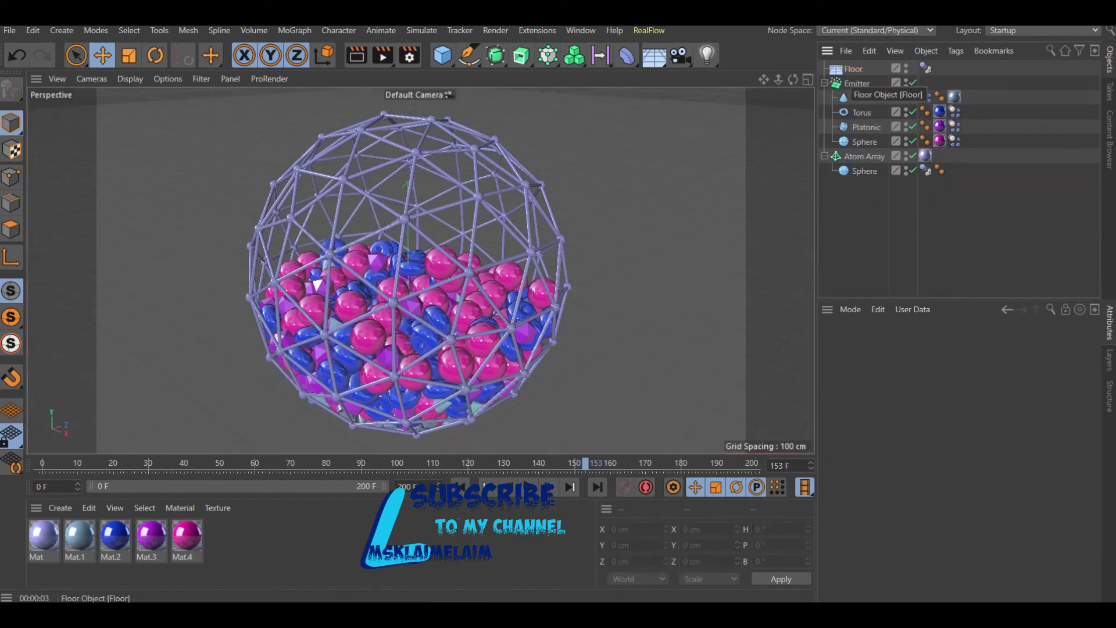
left_click(654, 56)
left_click(748, 75)
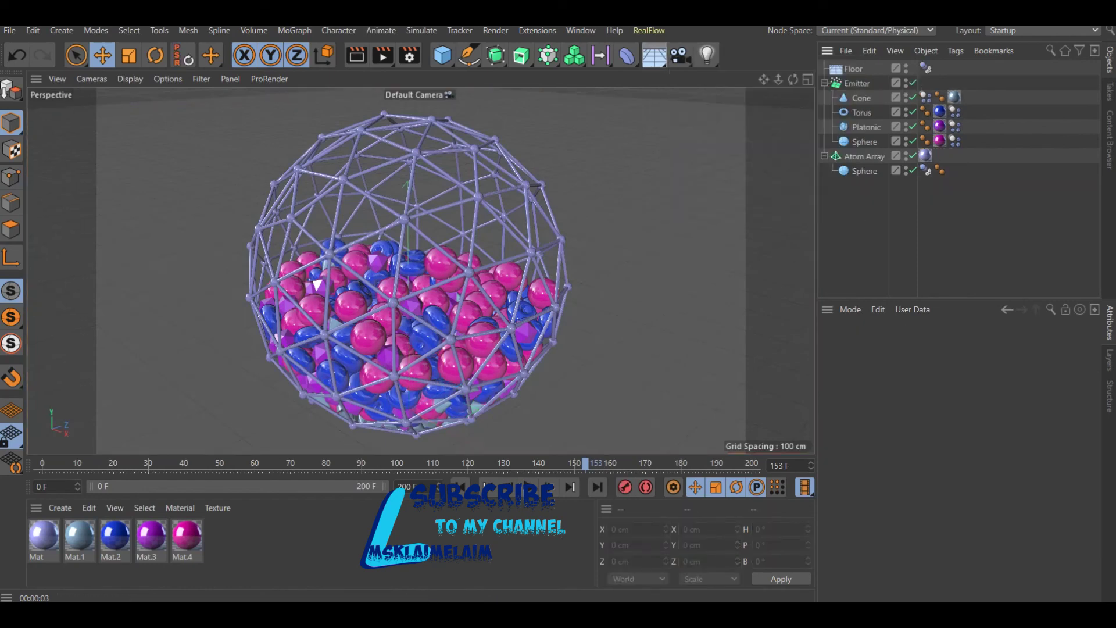
Render a lighting preview, then switch off the Glow channel of material Mat
key("ctrl+r")
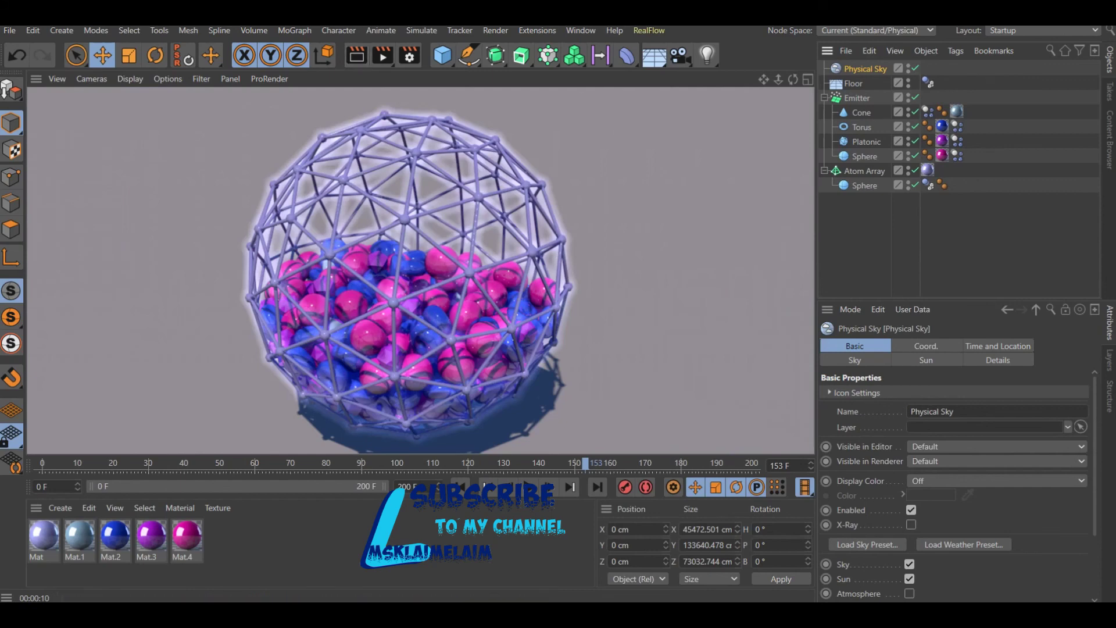
double_click(44, 535)
left_click(289, 374)
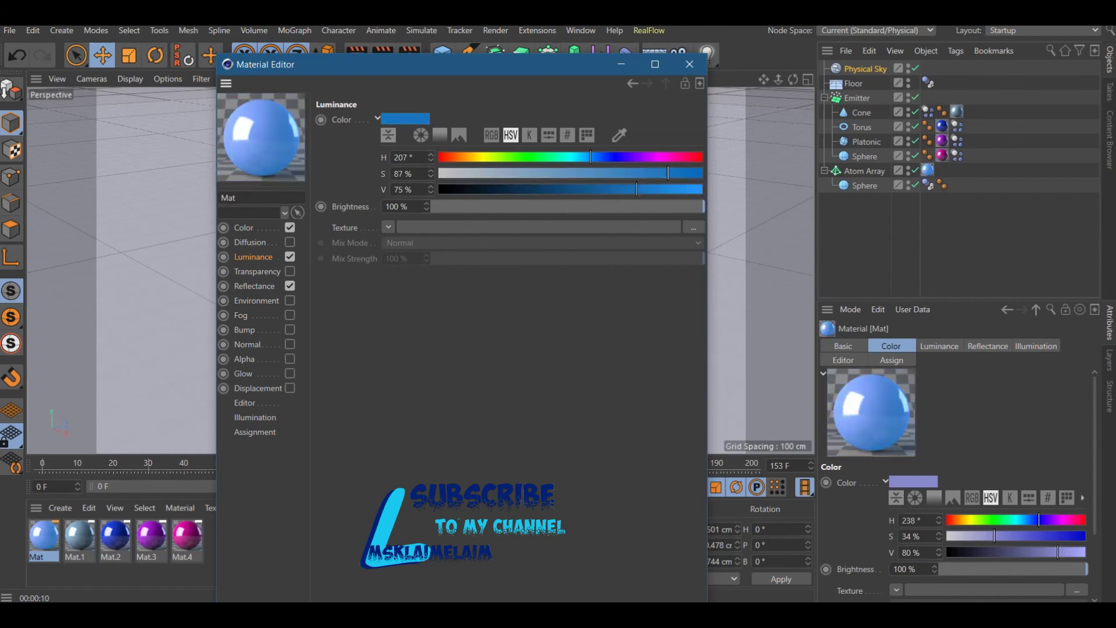
Close the Material Editor and render the viewport with the blue cage
left_click(689, 64)
left_click(356, 55)
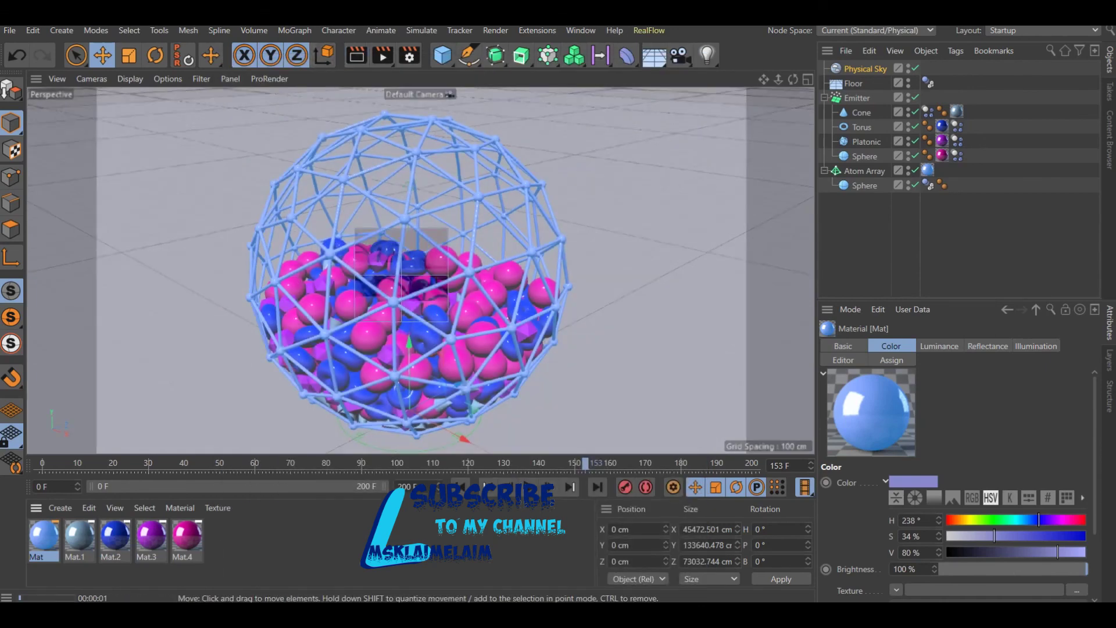